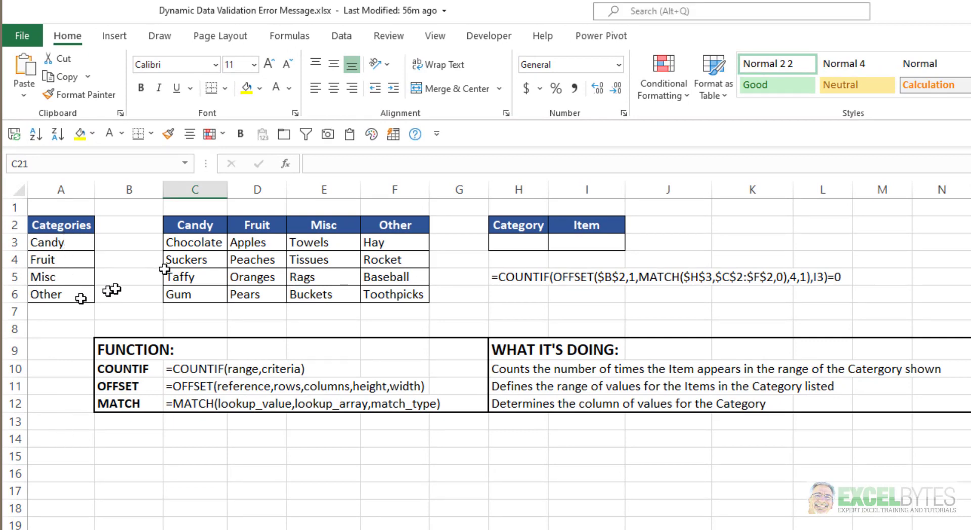
Step: Name the category list A2:A6 'Categories' using Create from Selection with its top row
left_click_drag(171, 226, 397, 231)
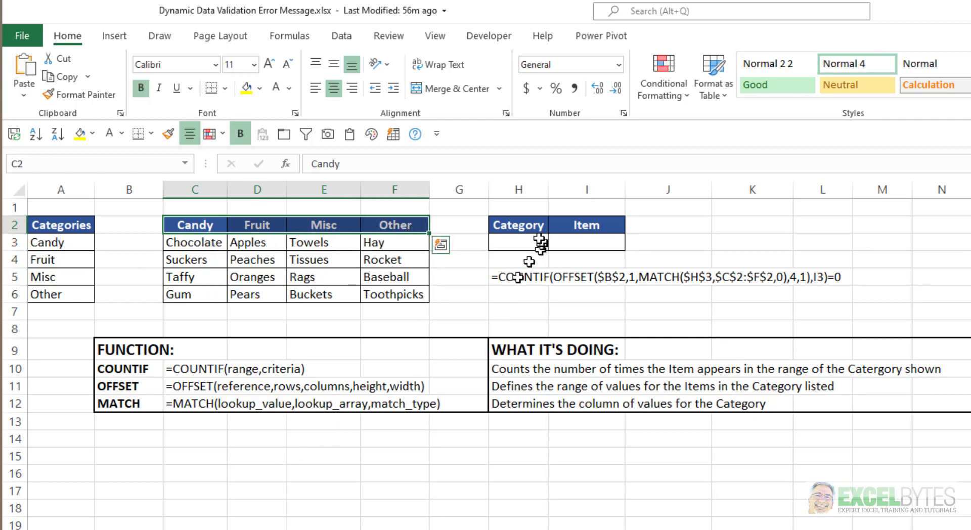
left_click(519, 244)
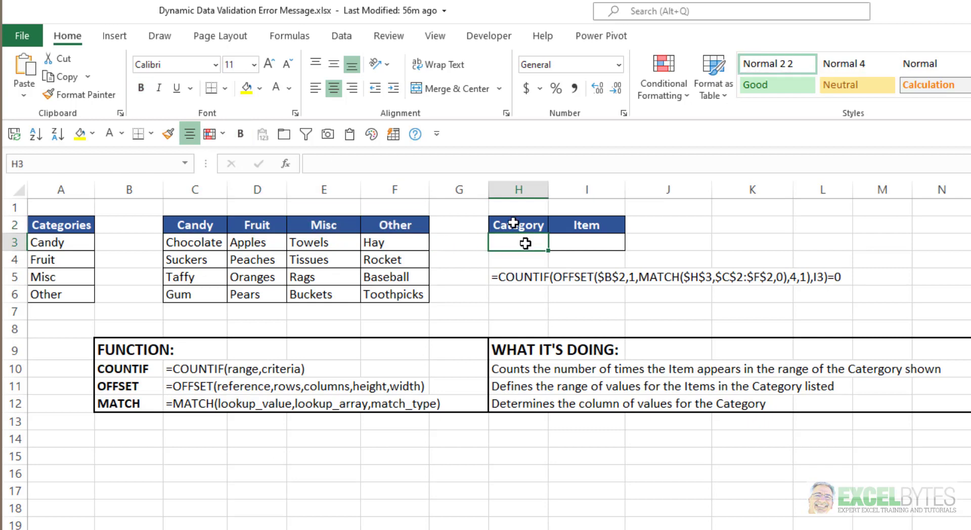
left_click(587, 243)
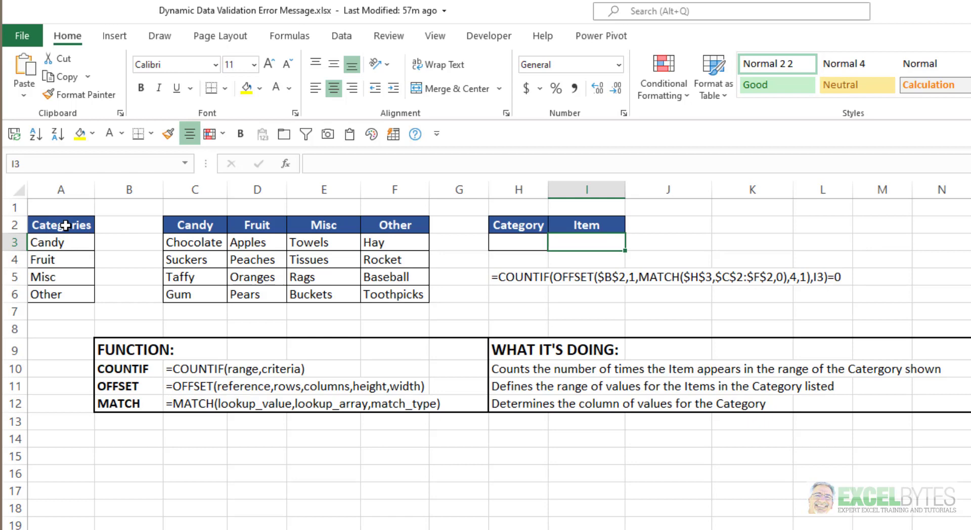
left_click_drag(64, 225, 64, 289)
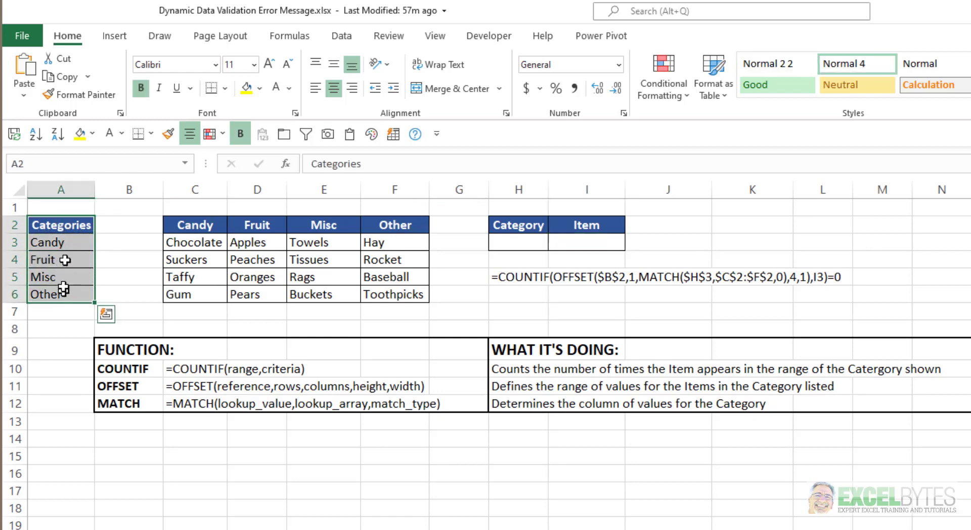
left_click(284, 37)
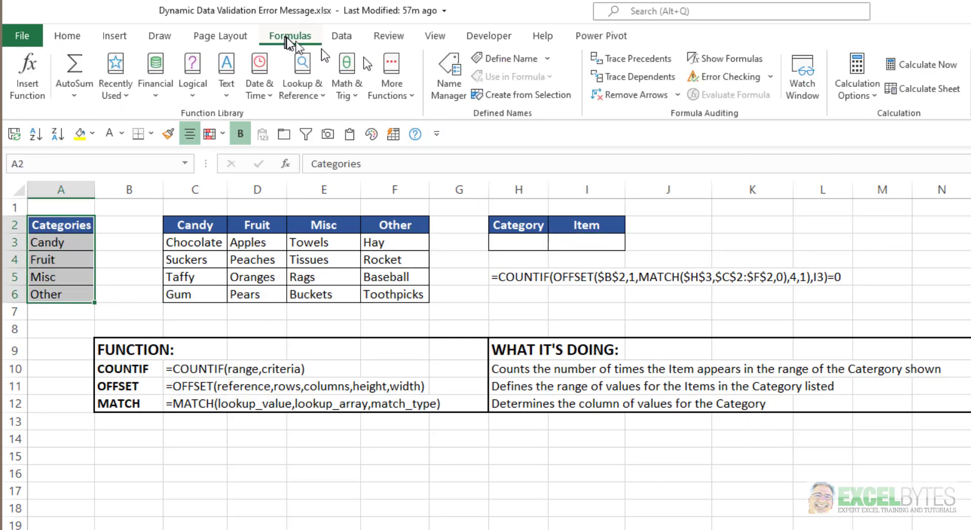
left_click(505, 95)
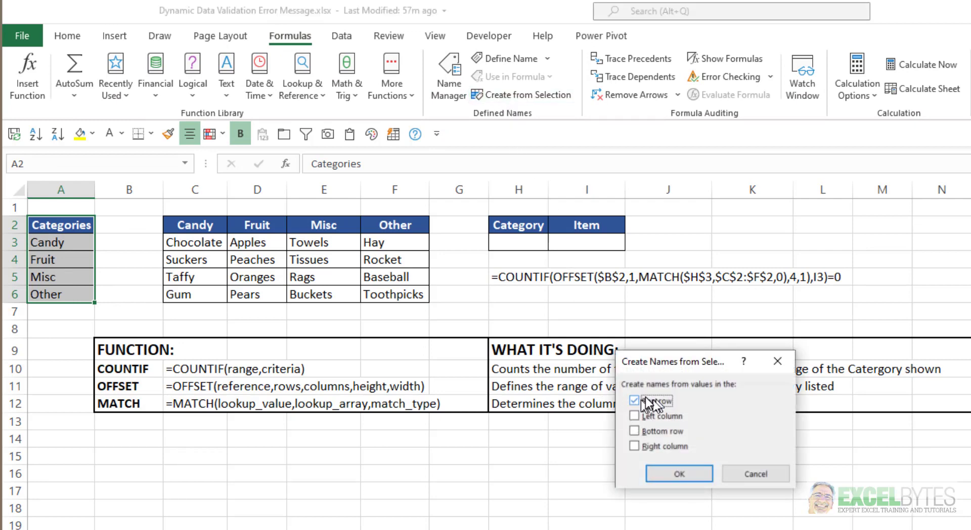
left_click(664, 474)
left_click(394, 508)
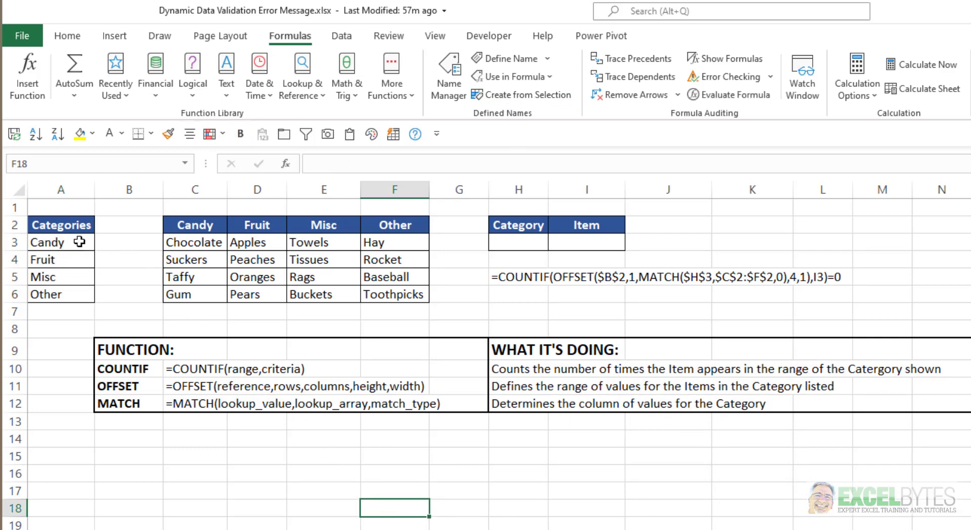
left_click_drag(76, 243, 82, 288)
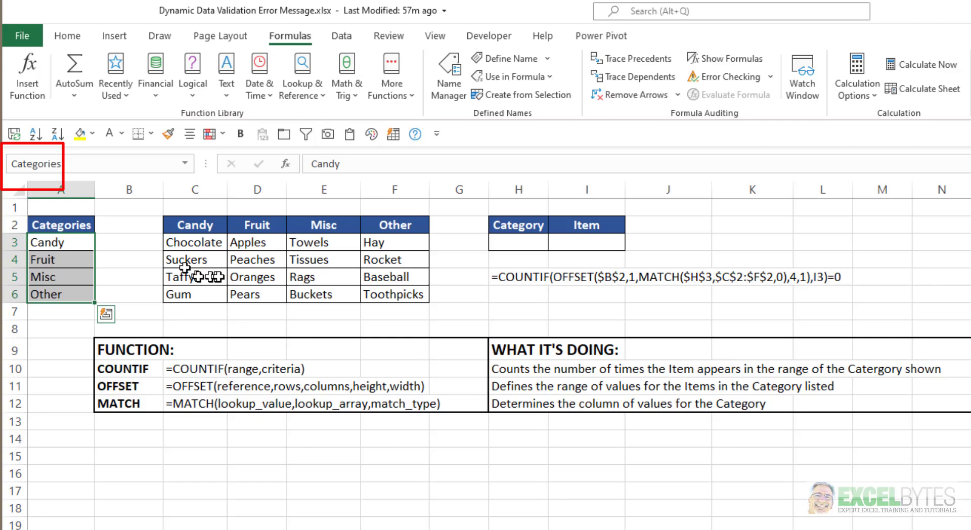
Step: Name each item column in C2:F6 after its header: Candy, Fruit, Misc and Other
mouse_move(193, 223)
left_mouse_down()
mouse_move(403, 255)
mouse_move(402, 292)
left_mouse_up()
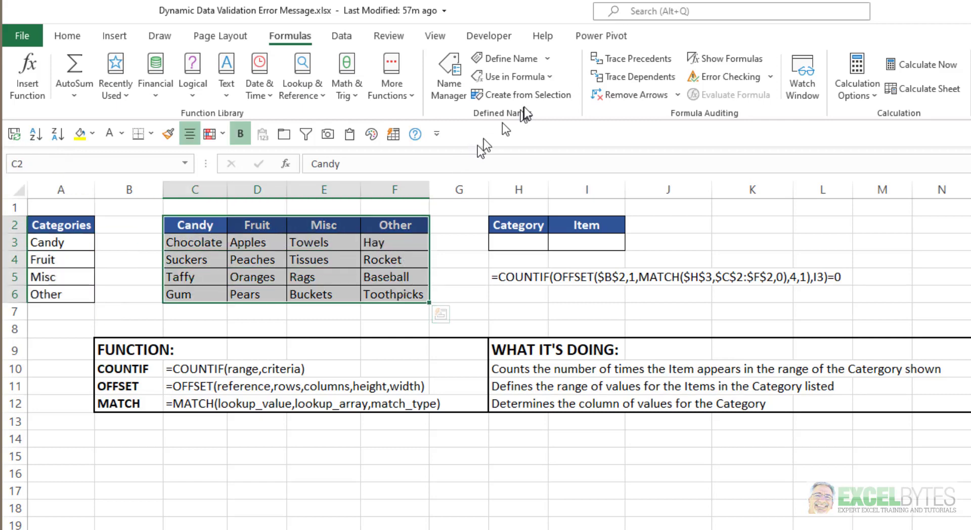
left_click(529, 95)
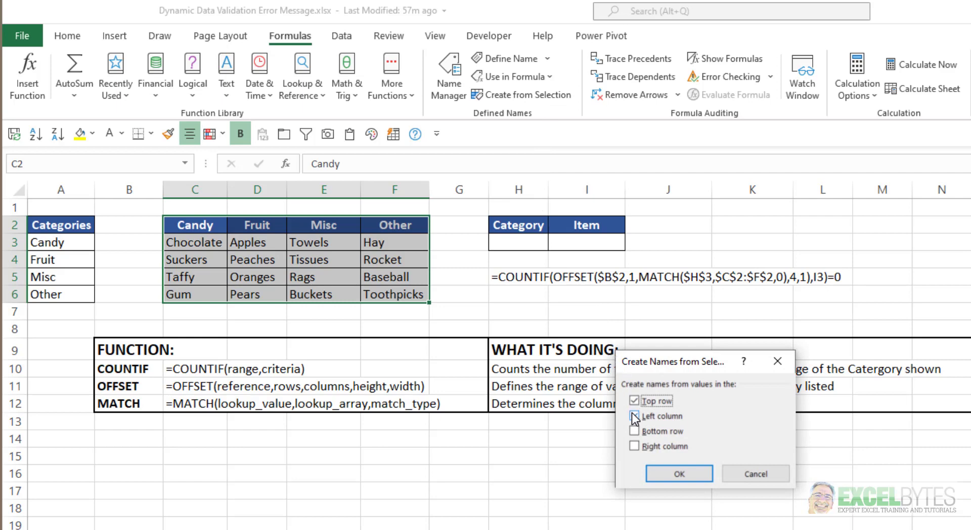
left_click(679, 474)
left_click(459, 508)
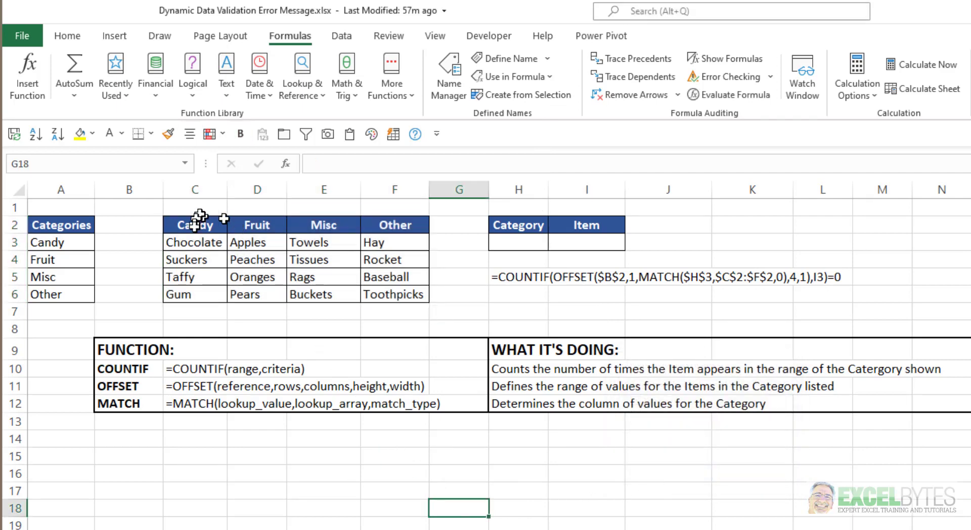
left_click_drag(201, 244, 212, 291)
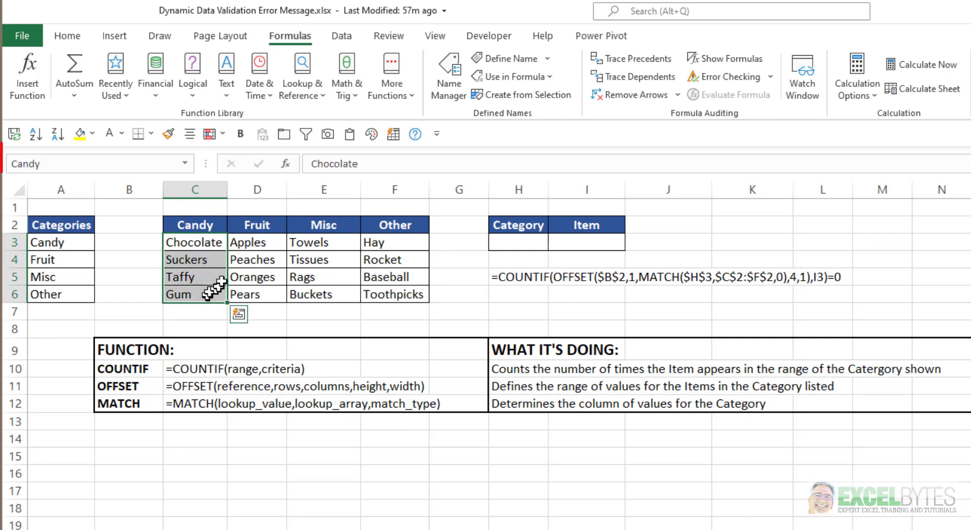
left_click_drag(249, 244, 252, 295)
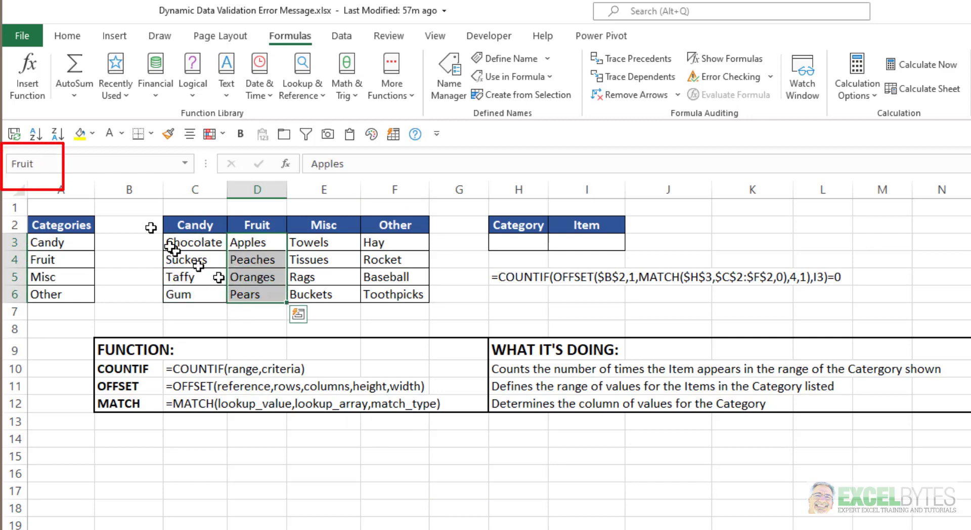
Step: Add a List validation with source =Categories to H3, then choose Candy from it
left_click(483, 506)
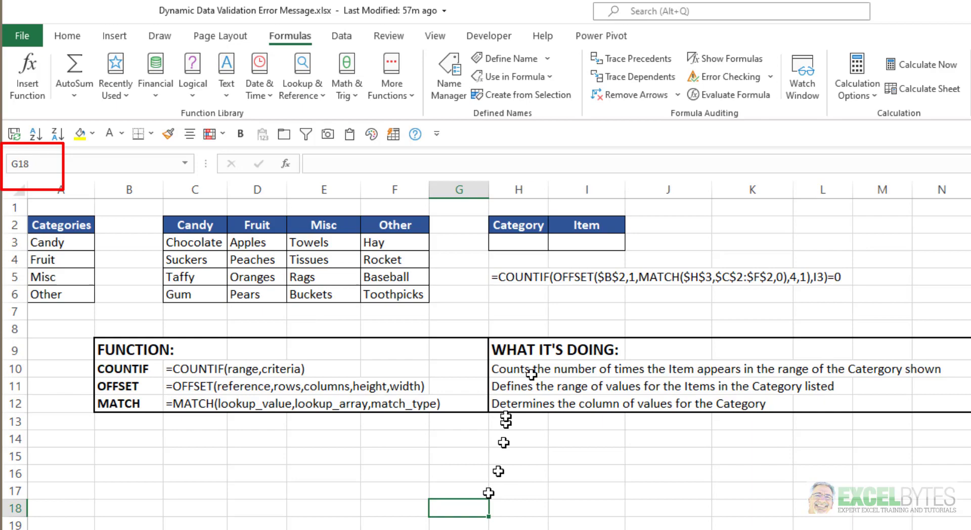
left_click(524, 243)
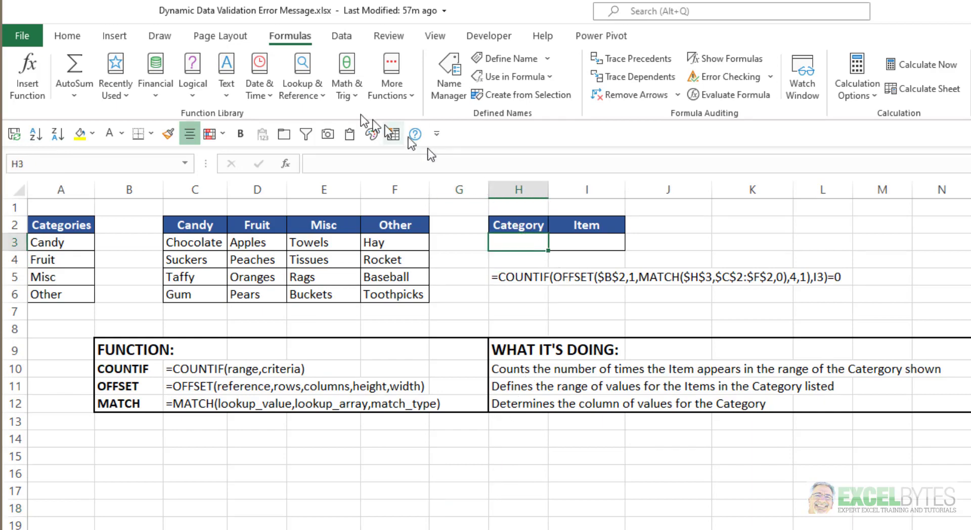
left_click(340, 36)
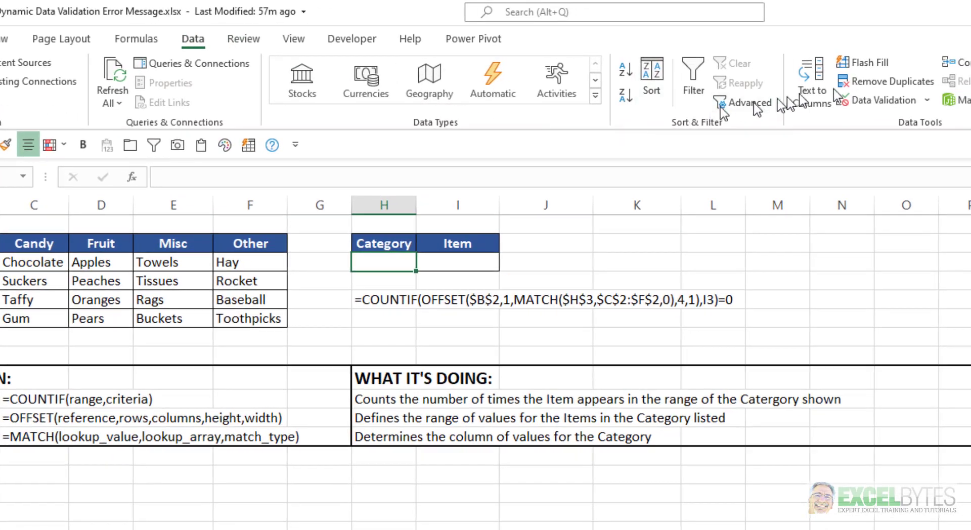
left_click(907, 99)
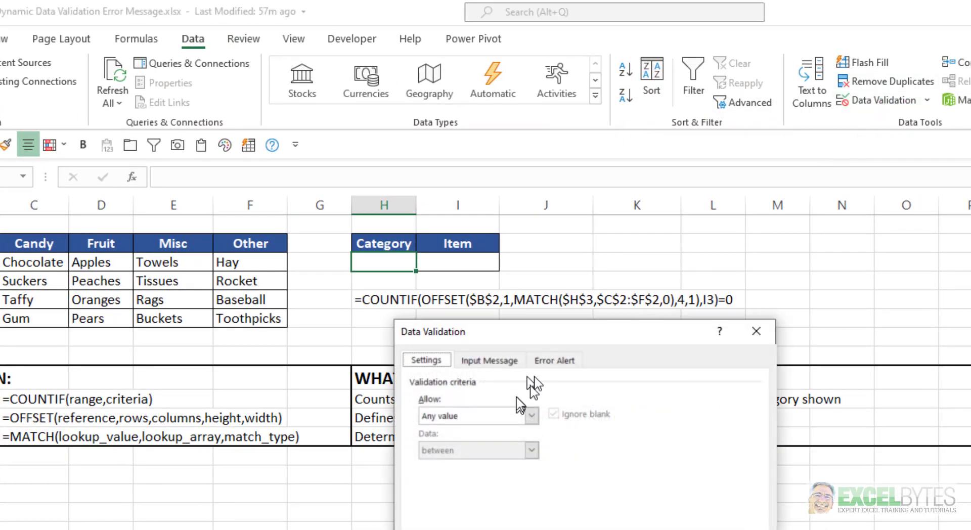
left_click(531, 416)
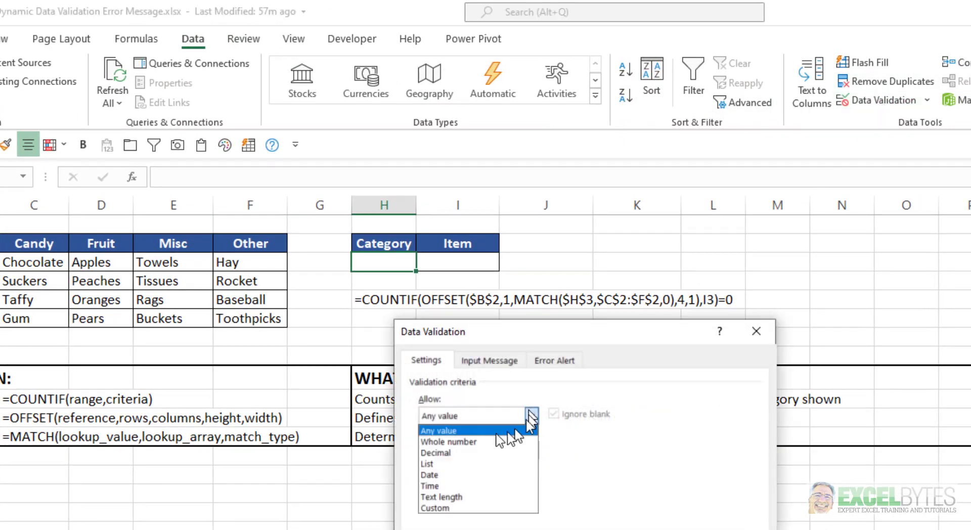
left_click(427, 464)
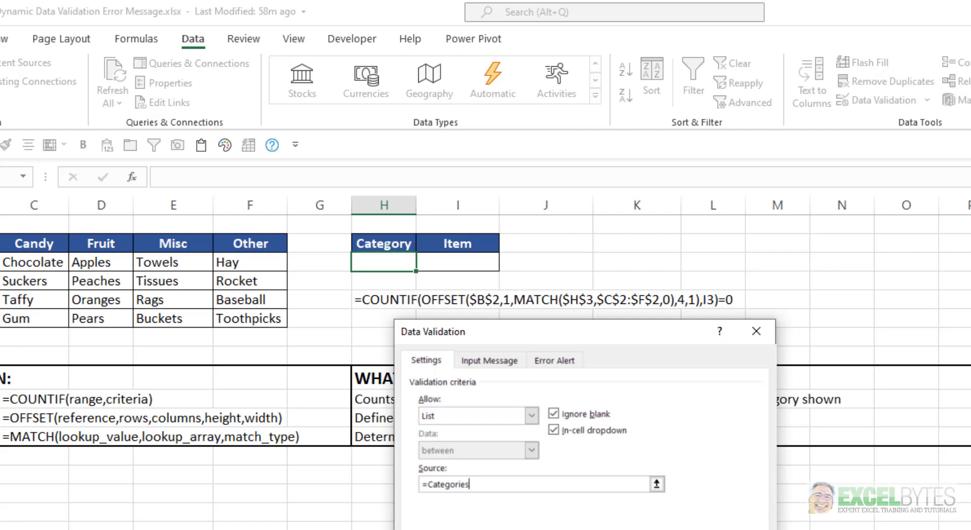
key("Return")
left_click(423, 263)
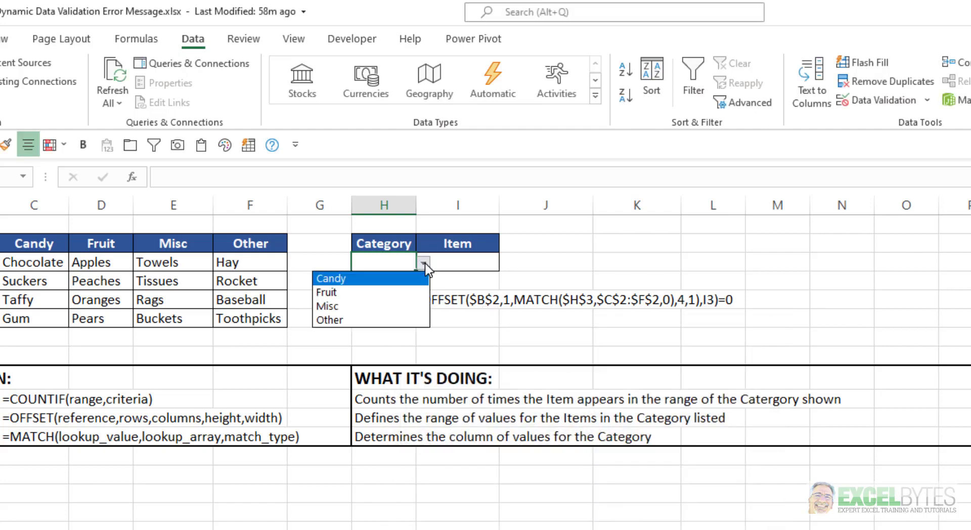
left_click(331, 278)
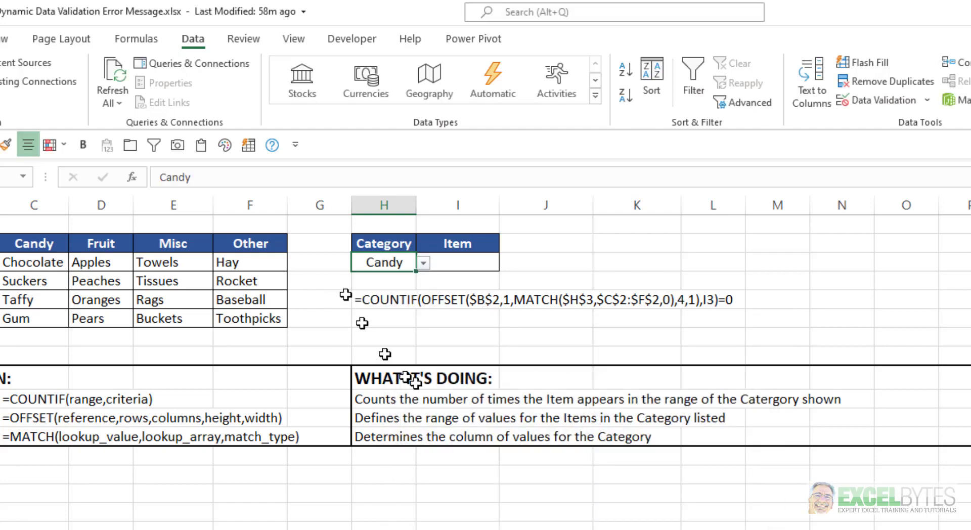
Step: Add a List validation to I3 with source =INDIRECT($H$3)
left_click(446, 267)
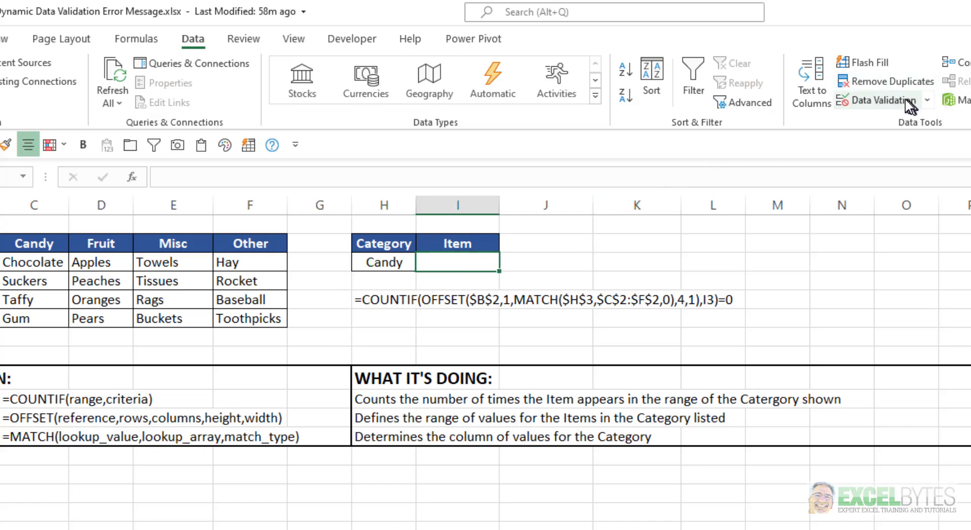
left_click(884, 100)
left_click(531, 416)
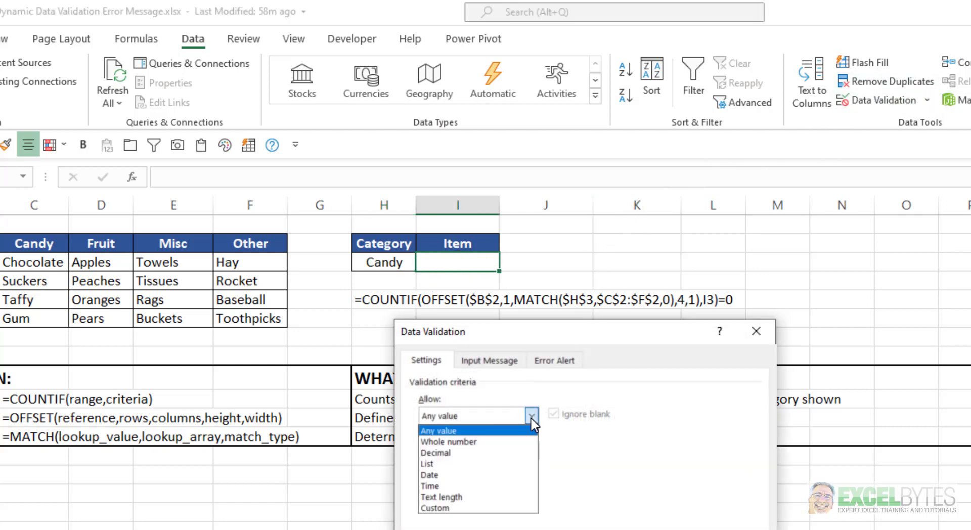
left_click(456, 464)
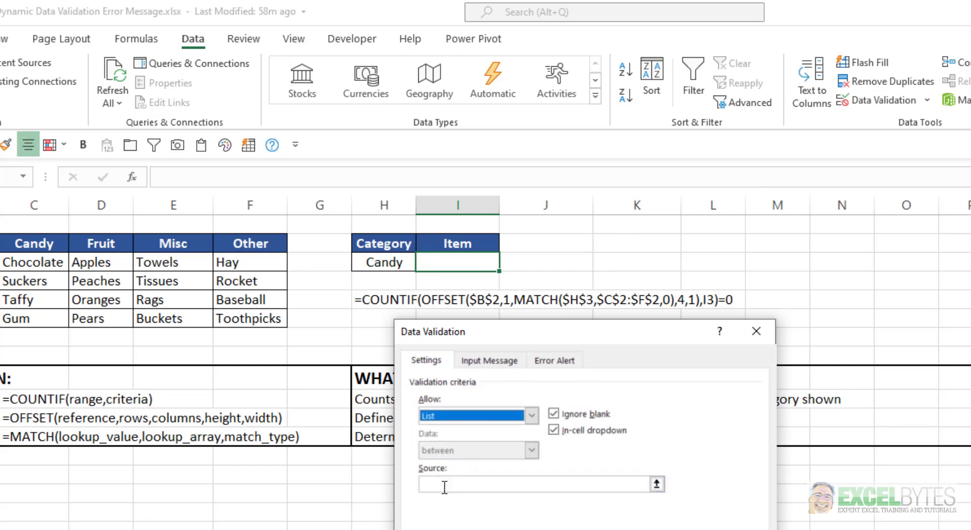
left_click(446, 485)
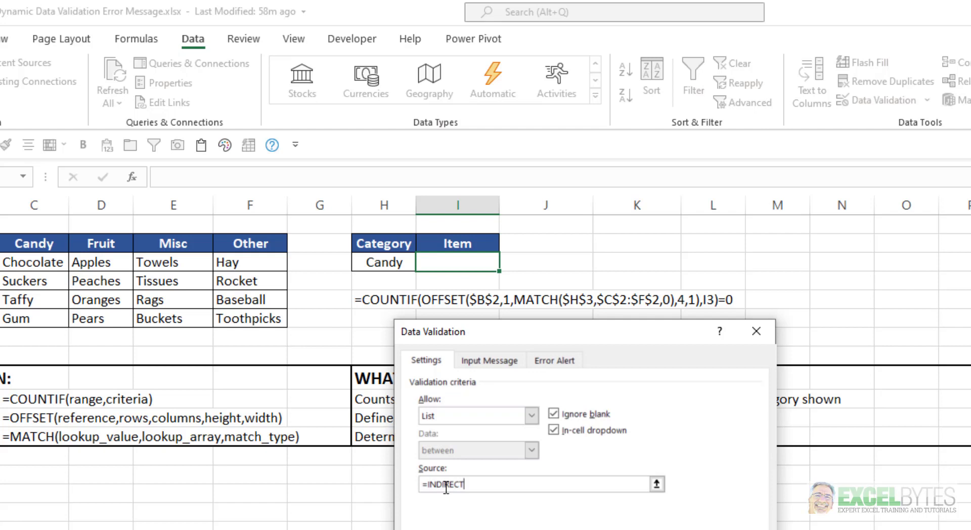
left_click(373, 262)
type(")")
key("Return")
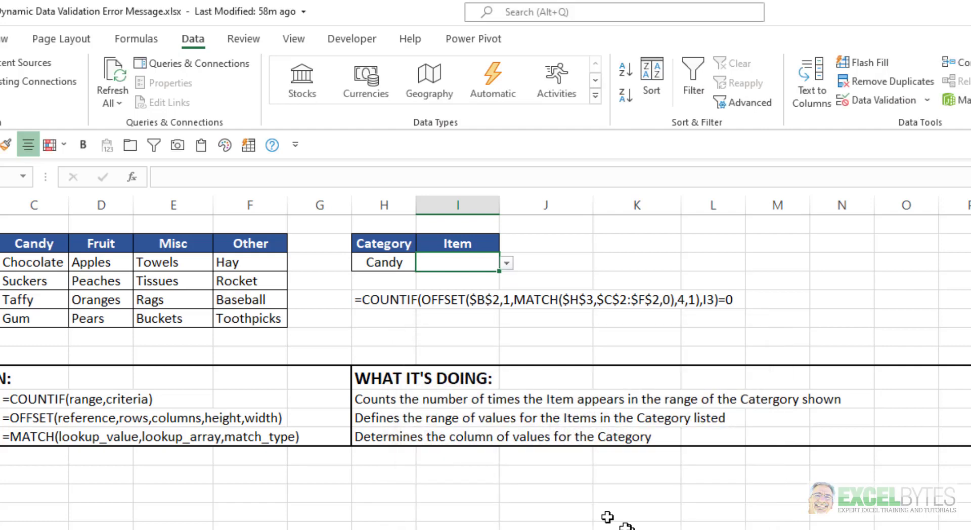
Step: Pick Suckers as the Item, then switch Category to Fruit and pick Oranges
left_click(504, 262)
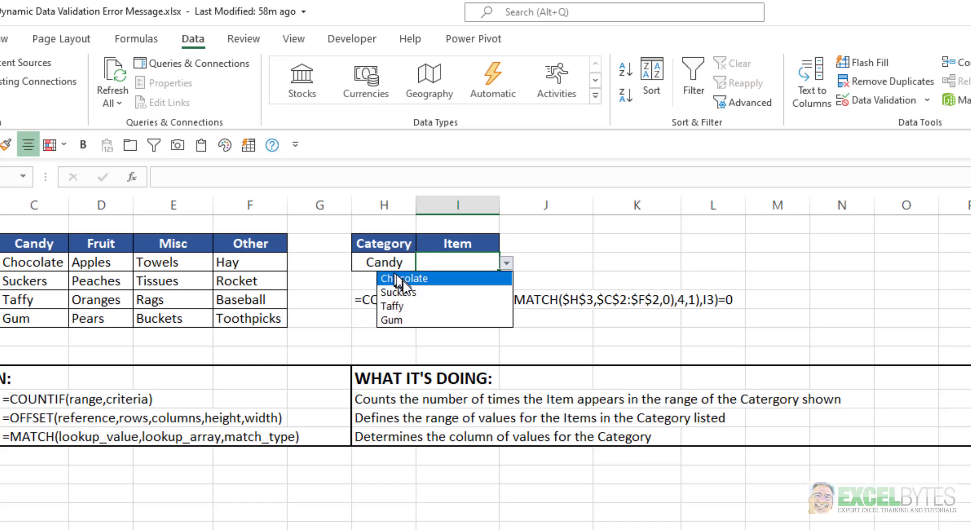
left_click(411, 293)
left_click(390, 263)
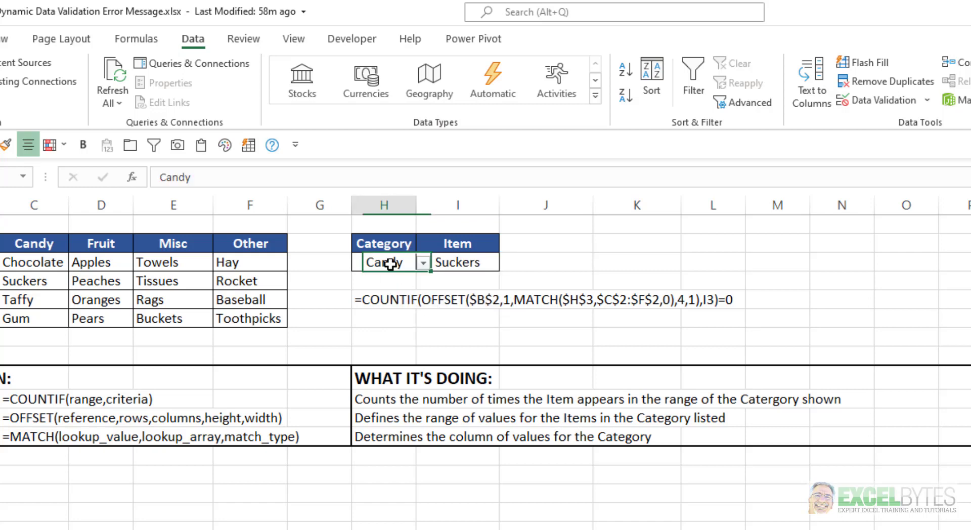
left_click(423, 262)
left_click(397, 291)
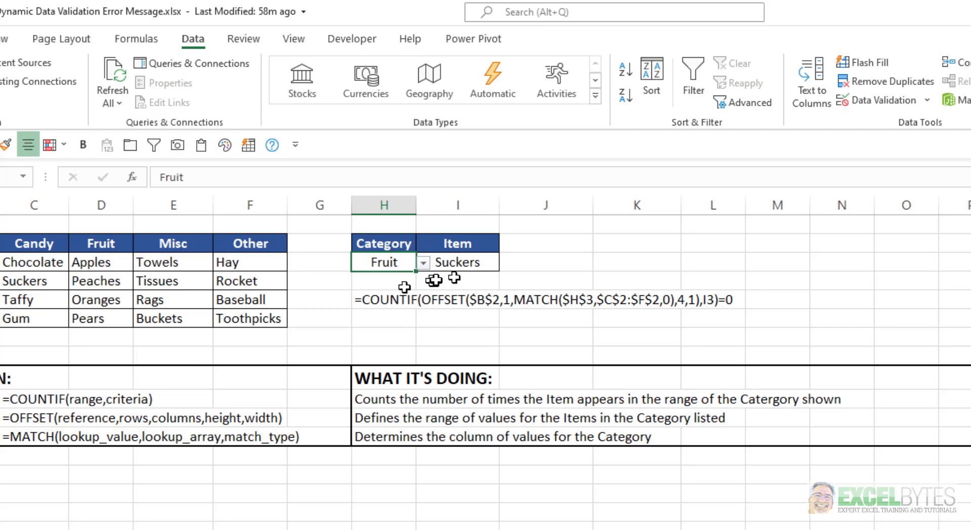
left_click(459, 262)
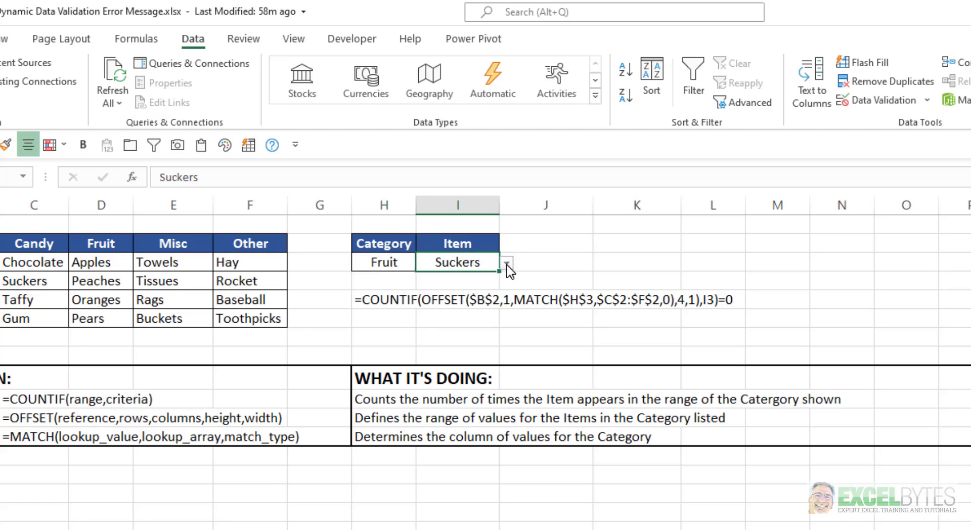
left_click(506, 263)
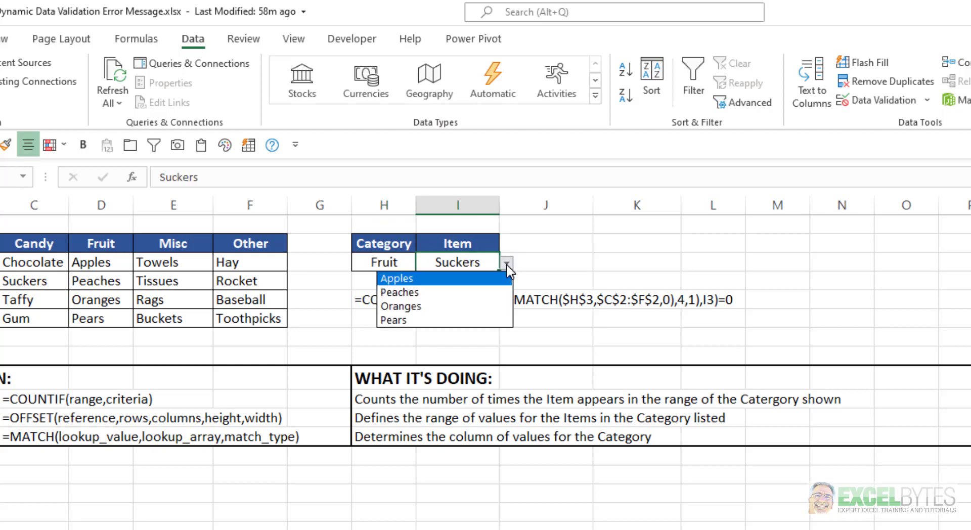
left_click(422, 306)
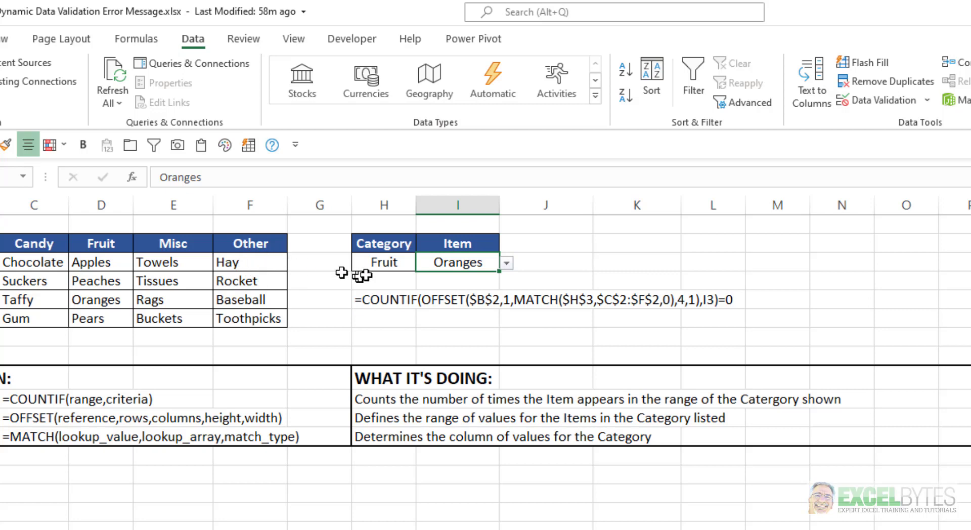
Step: Switch the Category to Other and pick Toothpicks as the Item
left_click(379, 263)
left_click(423, 263)
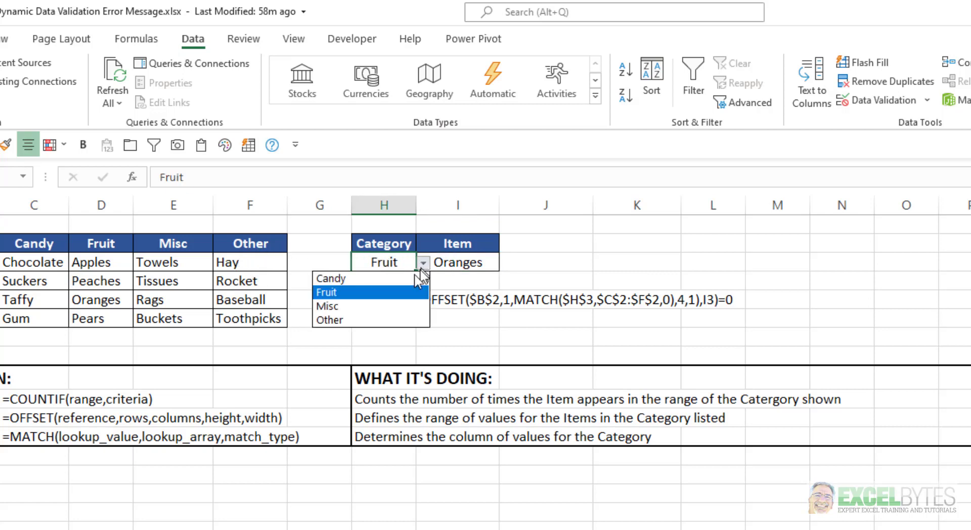
left_click(379, 320)
left_click(458, 263)
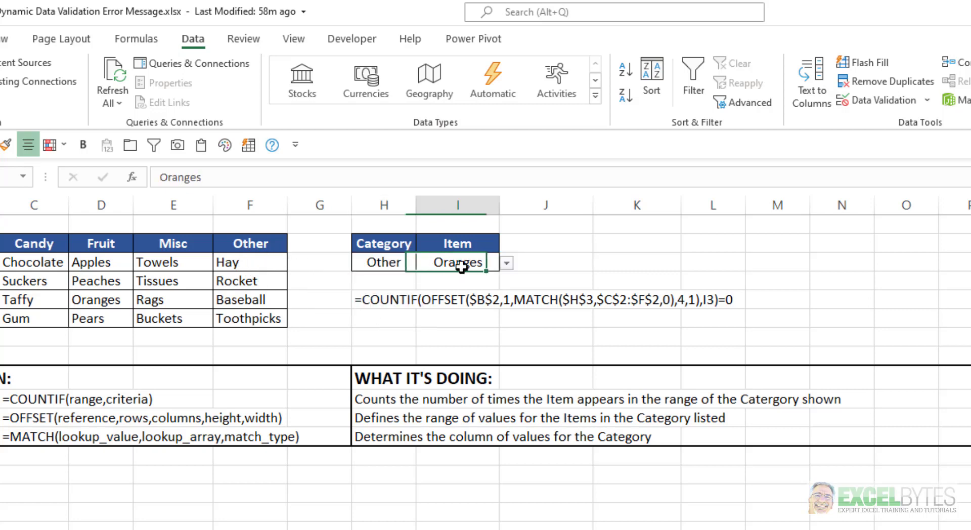
left_click(504, 264)
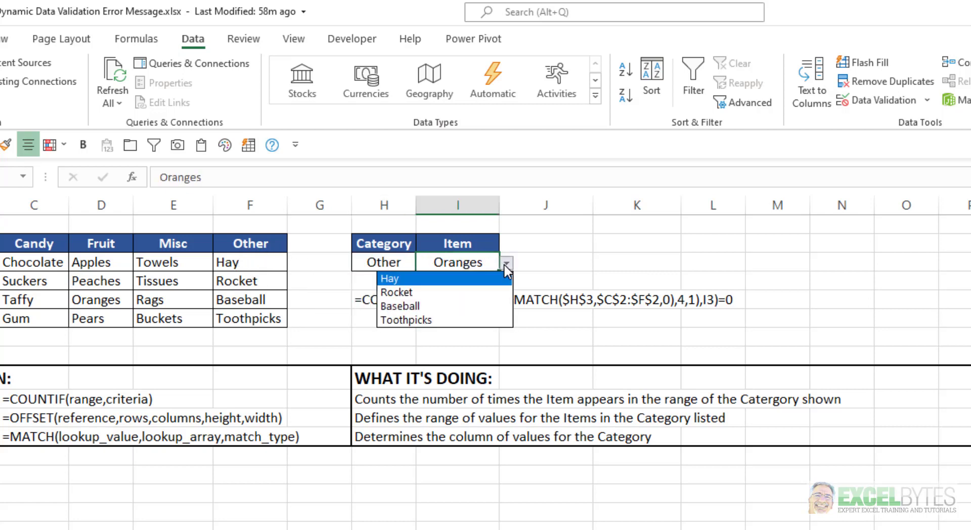
left_click(439, 320)
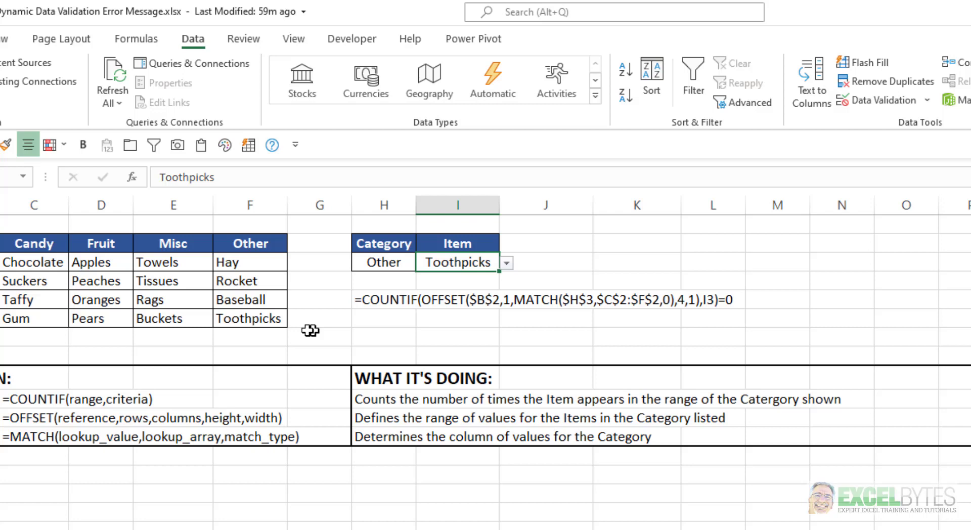
Step: Change H3 to Candy and view I3's Candy choices, leaving Toothpicks in place
left_click(381, 271)
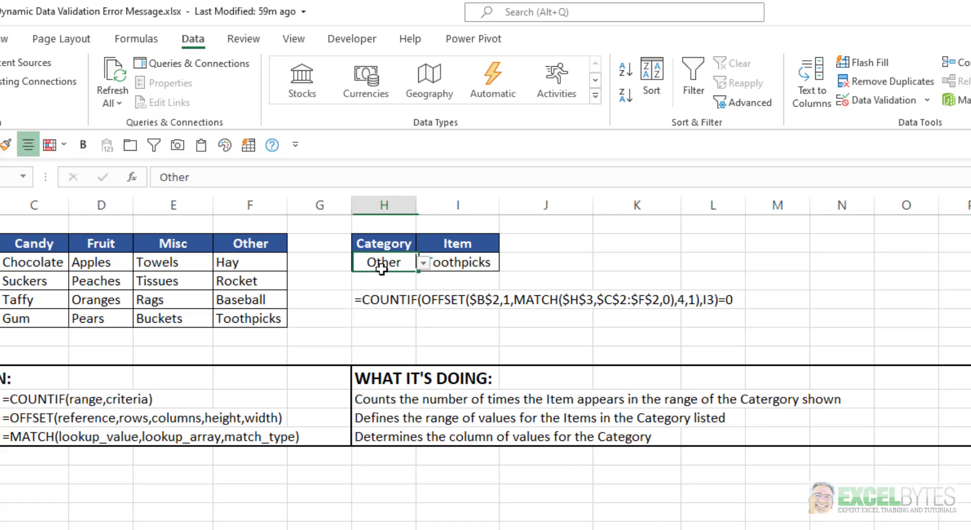
left_click(423, 263)
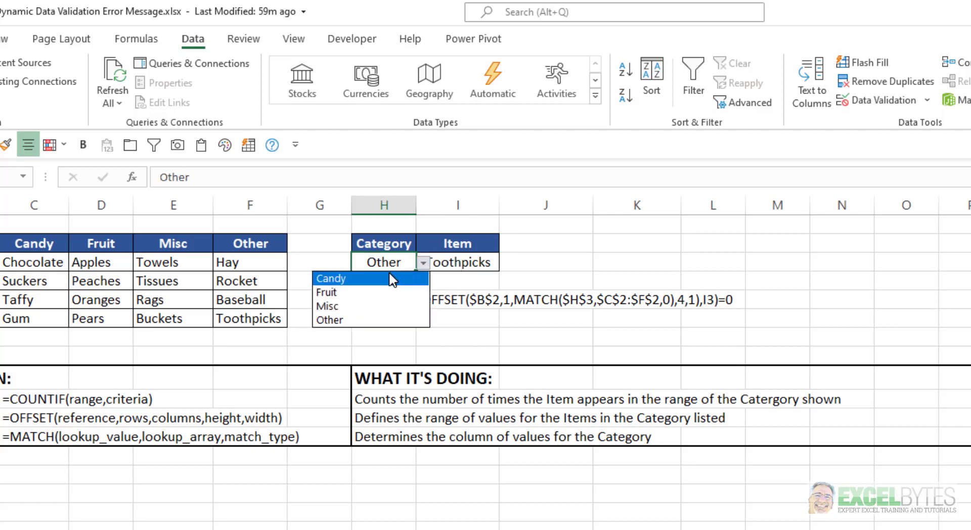
left_click(392, 277)
left_click(400, 509)
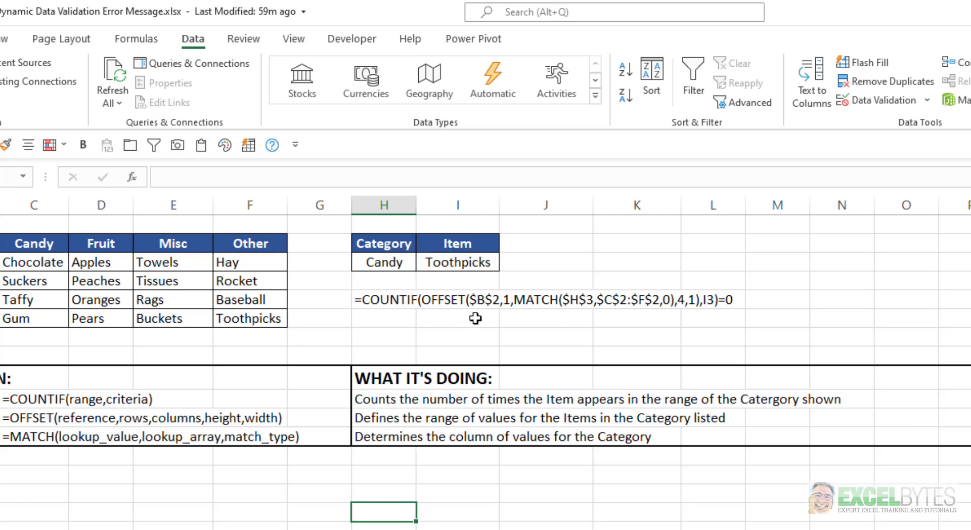
left_click(462, 262)
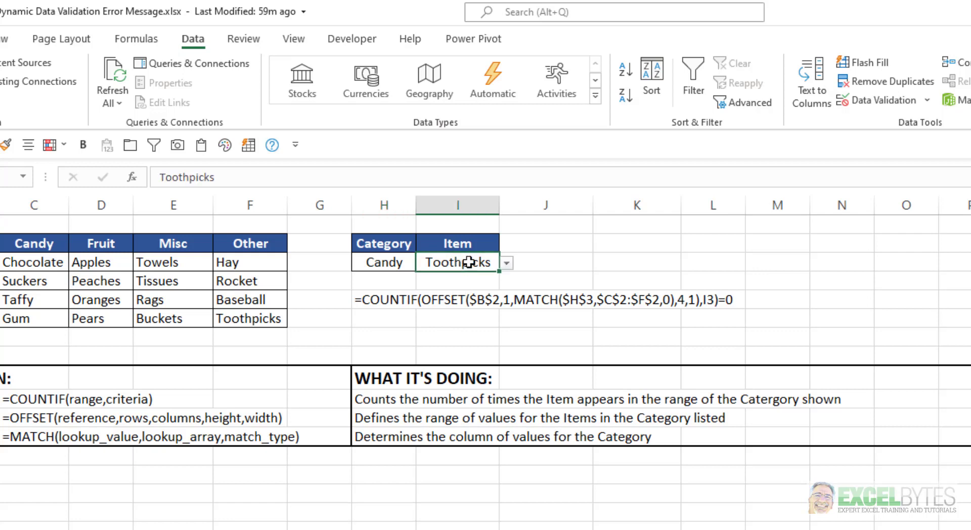
left_click(508, 264)
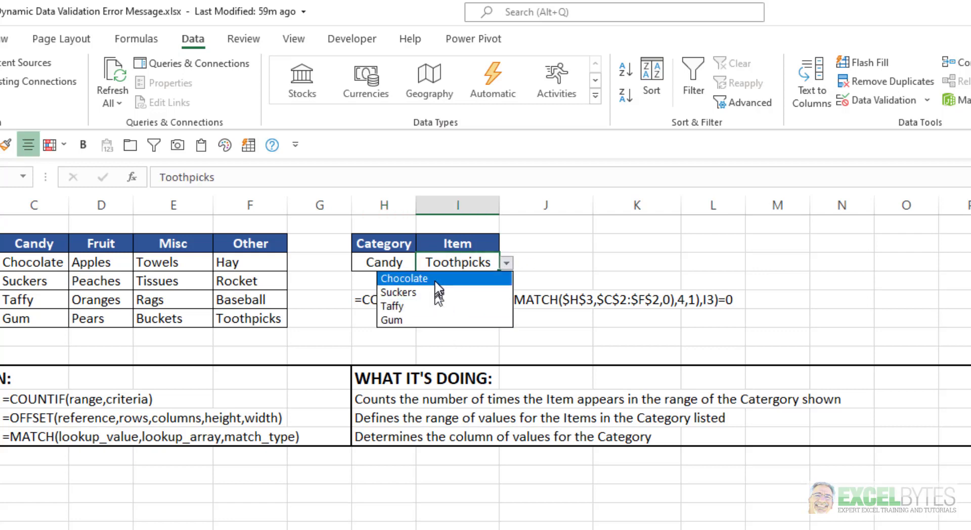
key("Escape")
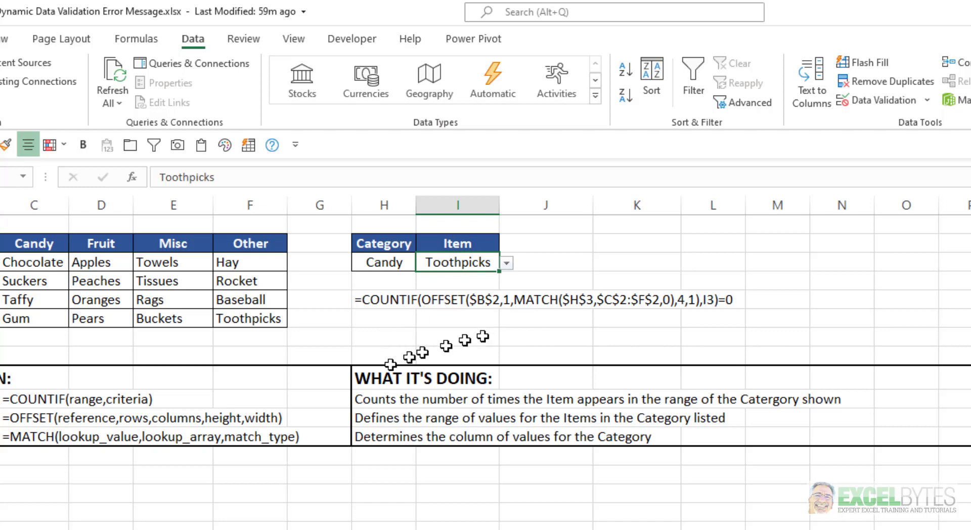
Step: Remove the leading apostrophe from H5 so the COUNTIF check calculates
left_click(380, 297)
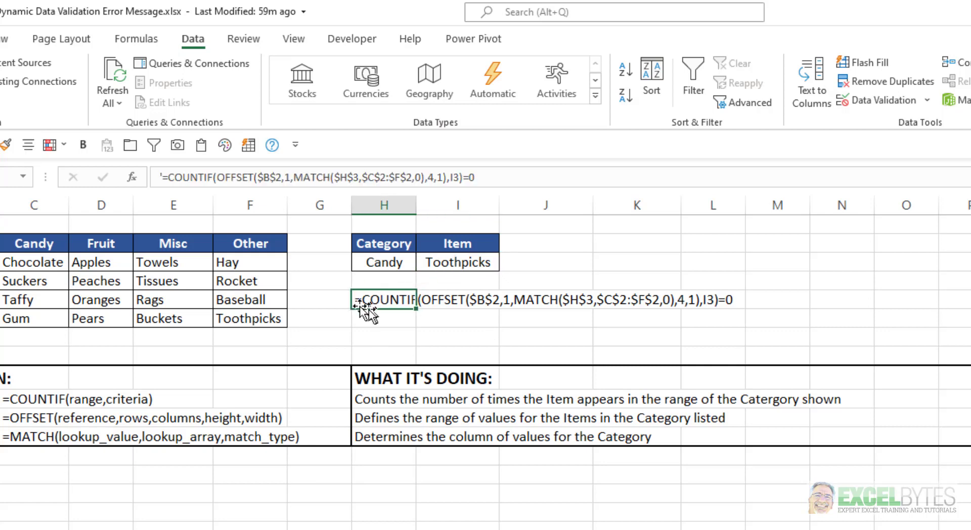
left_click(158, 178)
type("'")
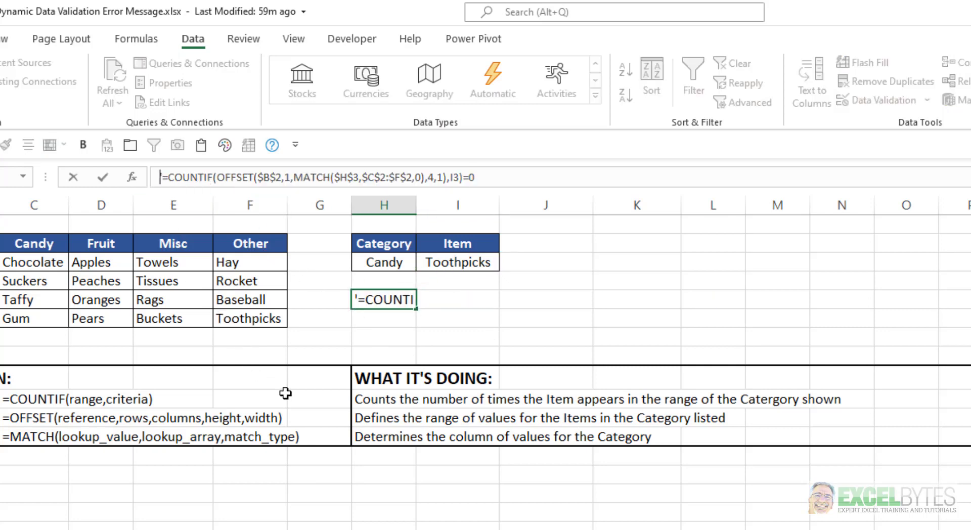
key("BackSpace")
key("ctrl+Return")
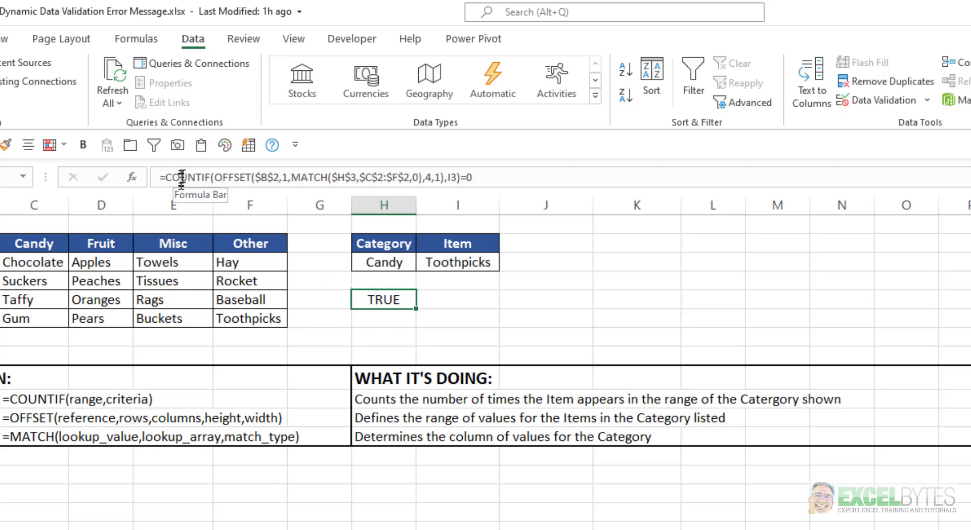
Step: Evaluate the COUNTIF range and criteria arguments with F9, then exit without changing the formula
left_click(217, 176)
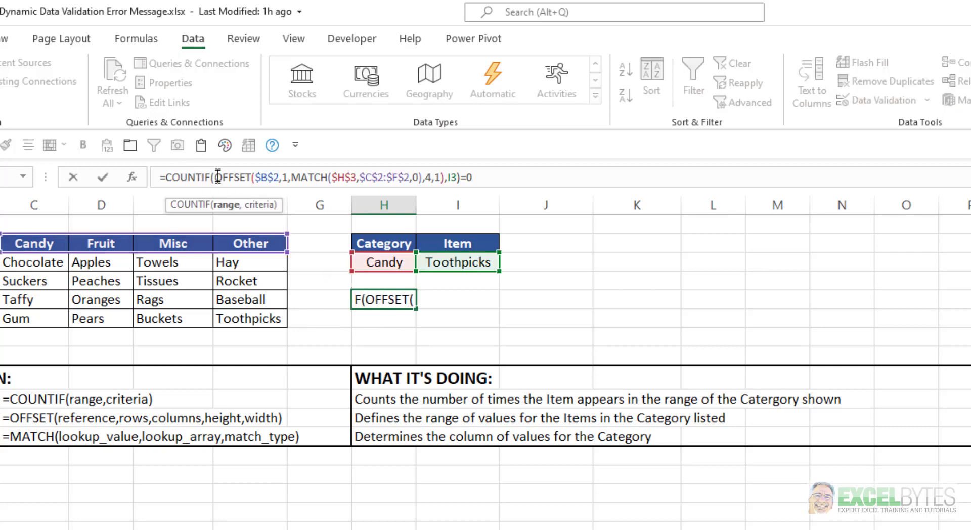
left_click(223, 205)
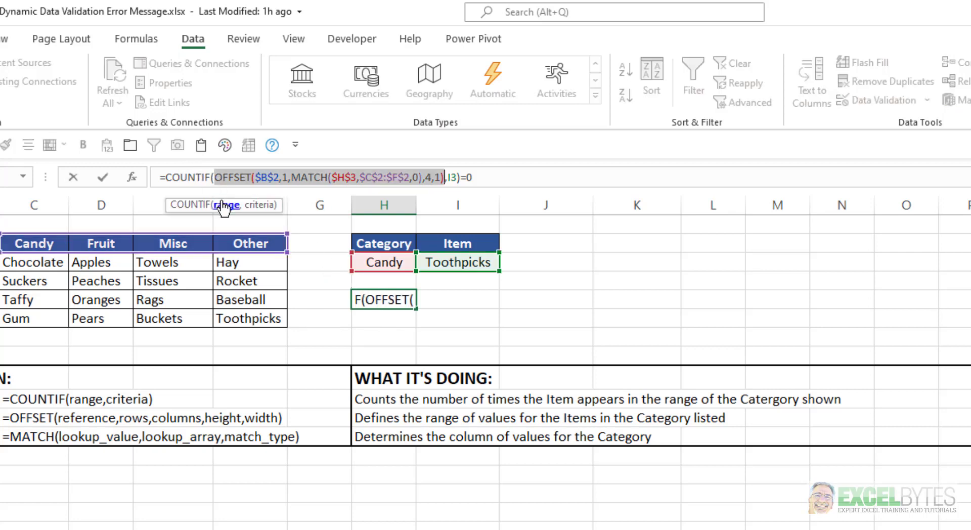
left_click(257, 206)
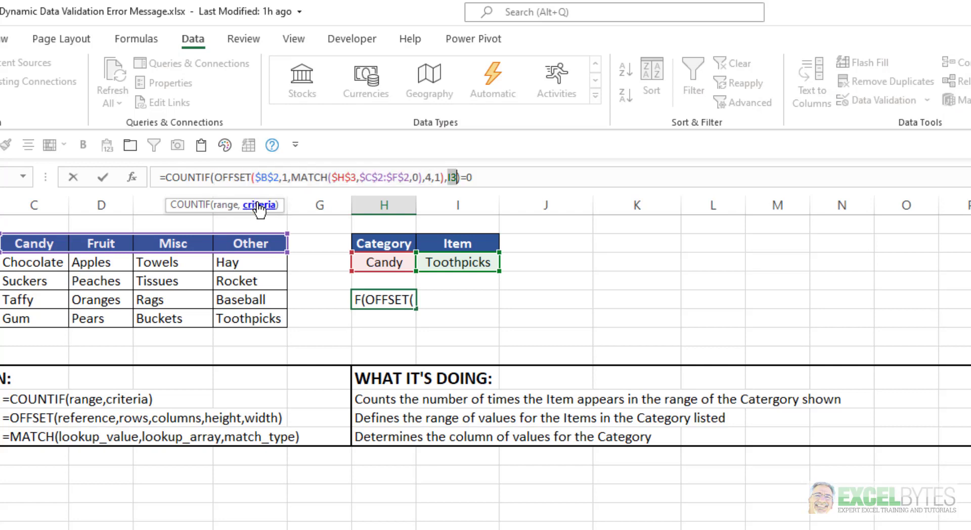
left_click(221, 206)
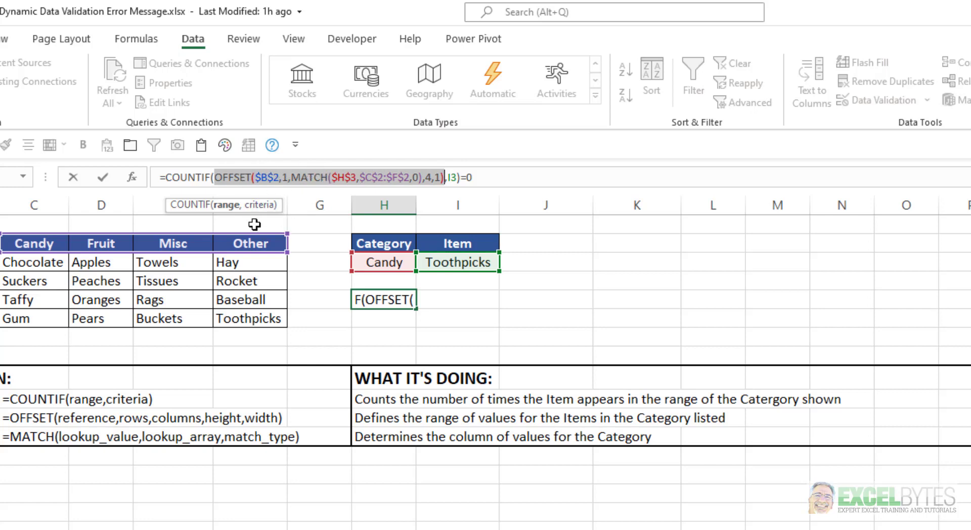
key("F9")
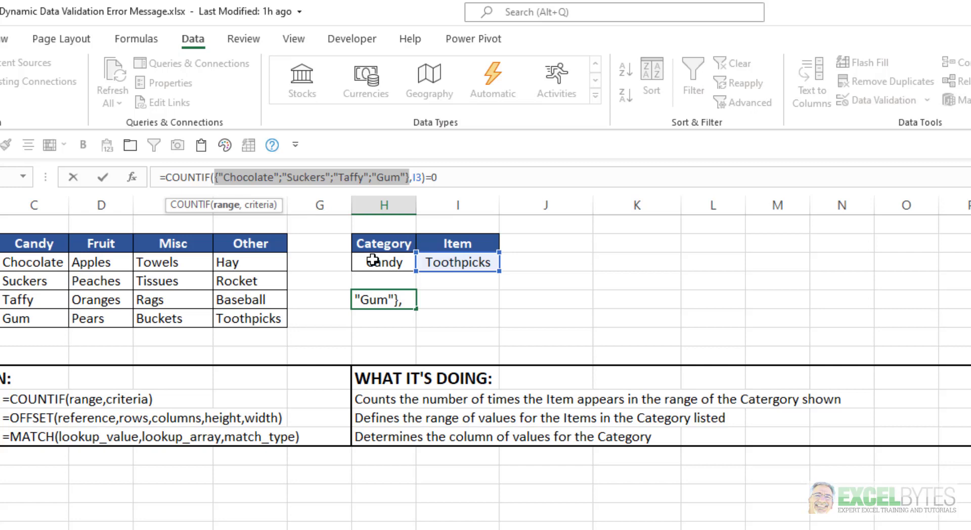
left_click(271, 206)
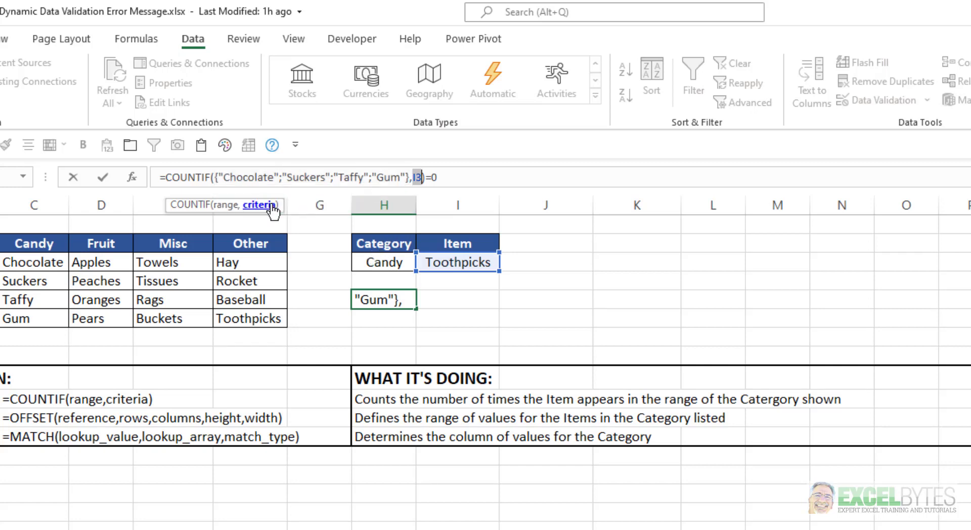
key("F9")
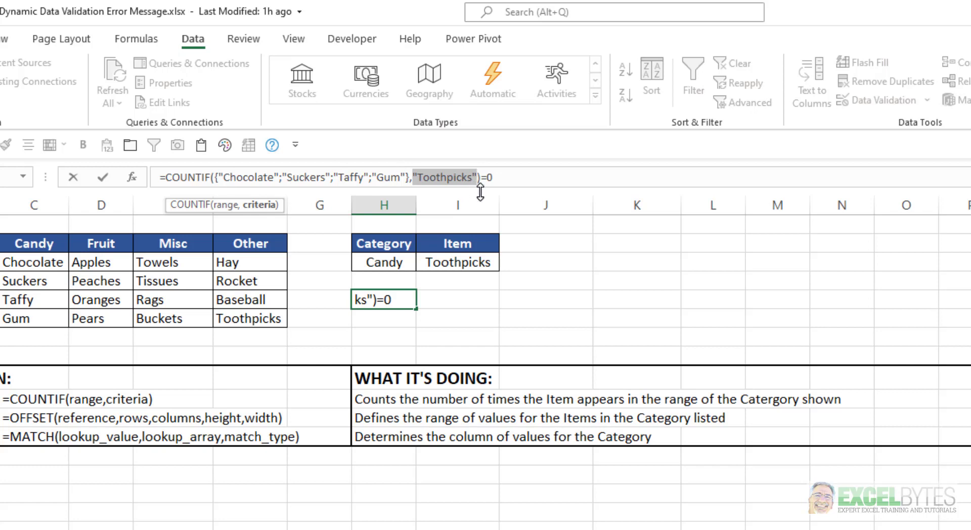
key("Escape")
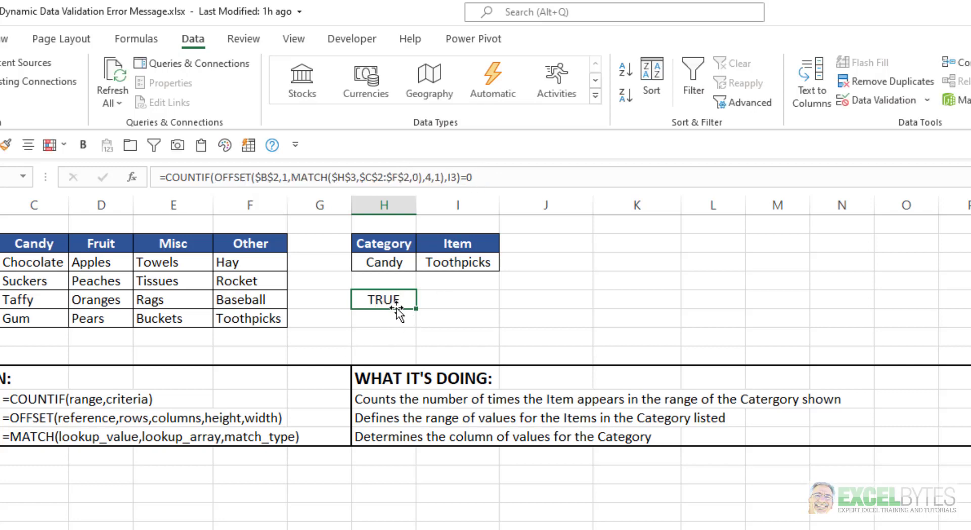
Step: Choose Chocolate in I3 and select H5 to see its check formula
left_click(458, 263)
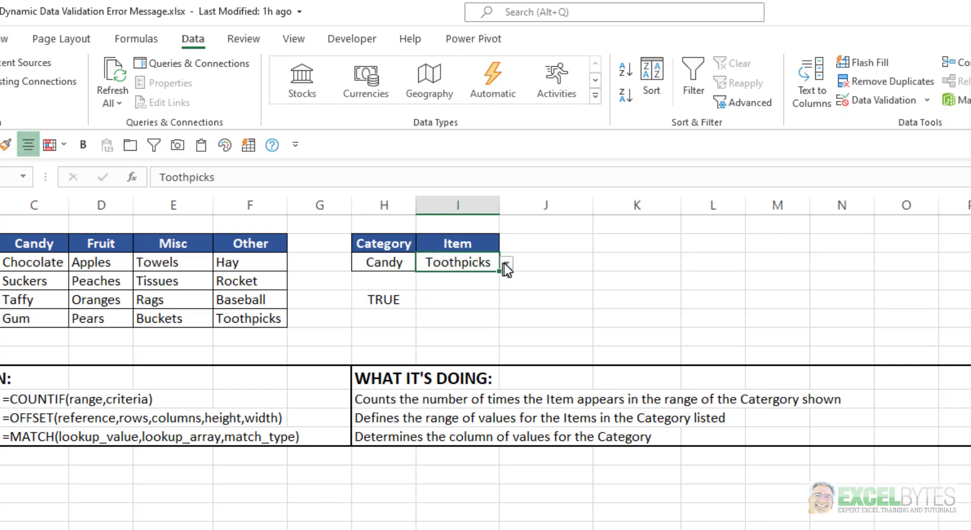
left_click(506, 263)
left_click(455, 279)
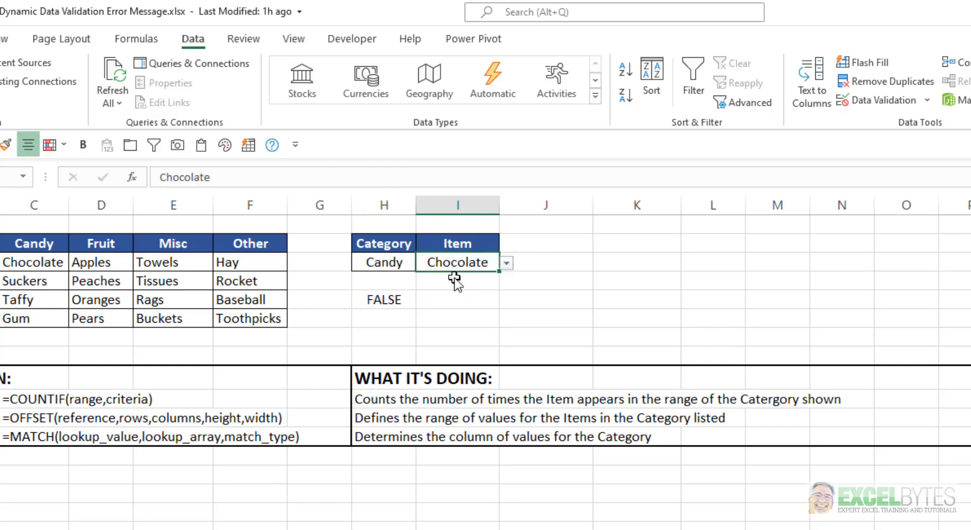
left_click(383, 302)
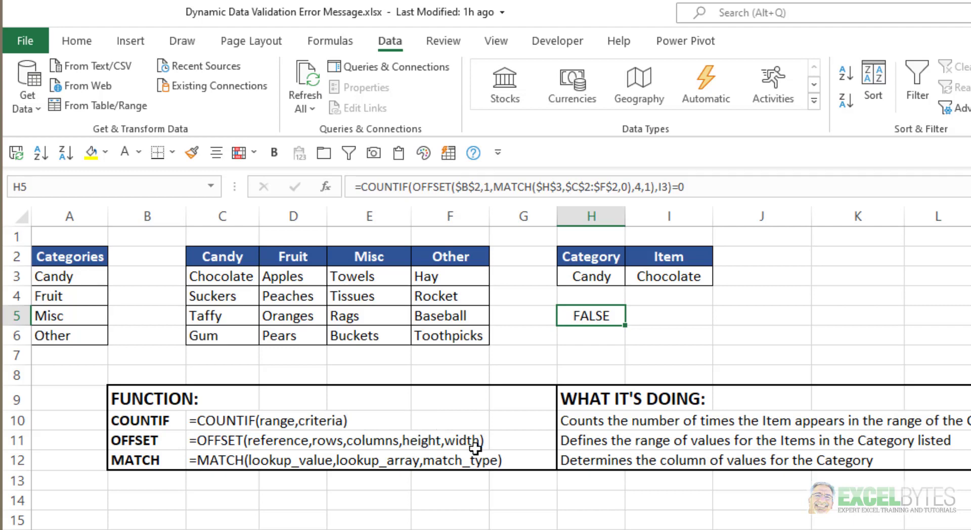
left_click(450, 187)
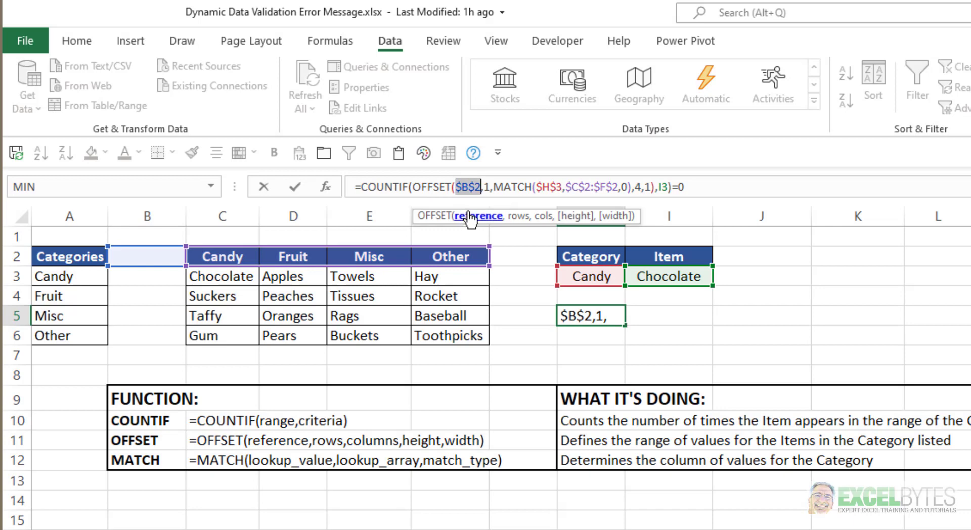
left_click(526, 218)
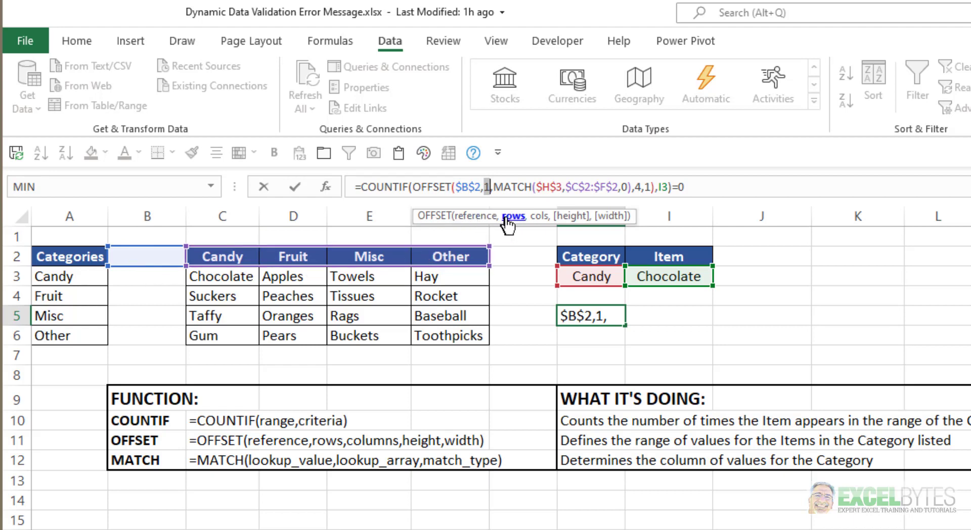
left_click(538, 216)
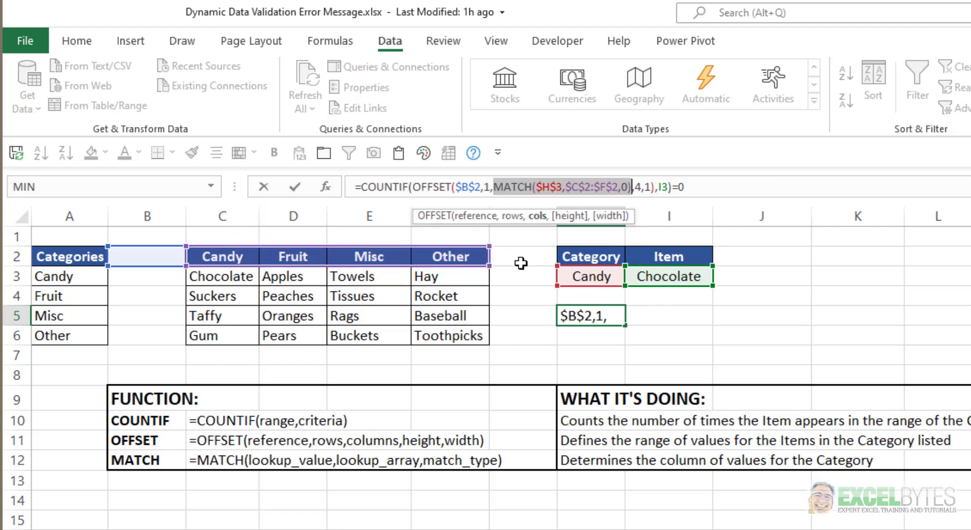
type("1")
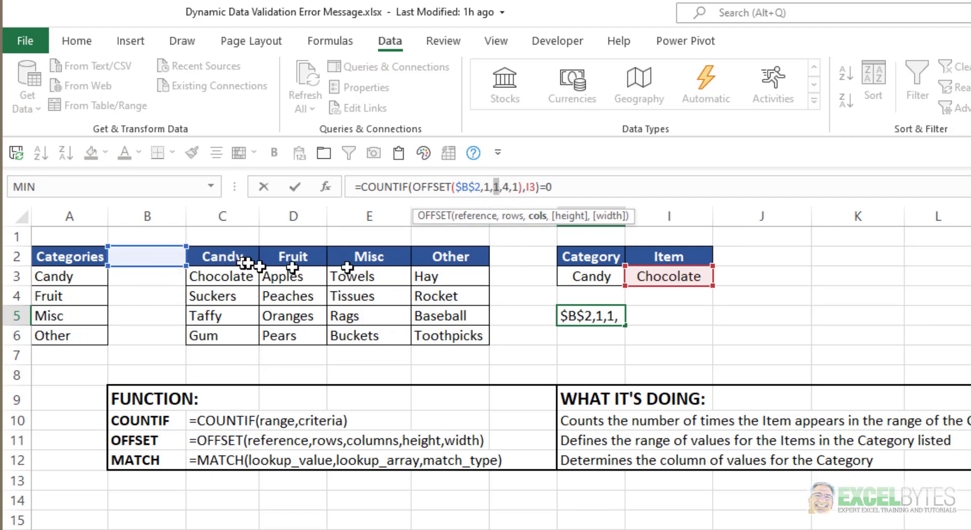
left_click(575, 218)
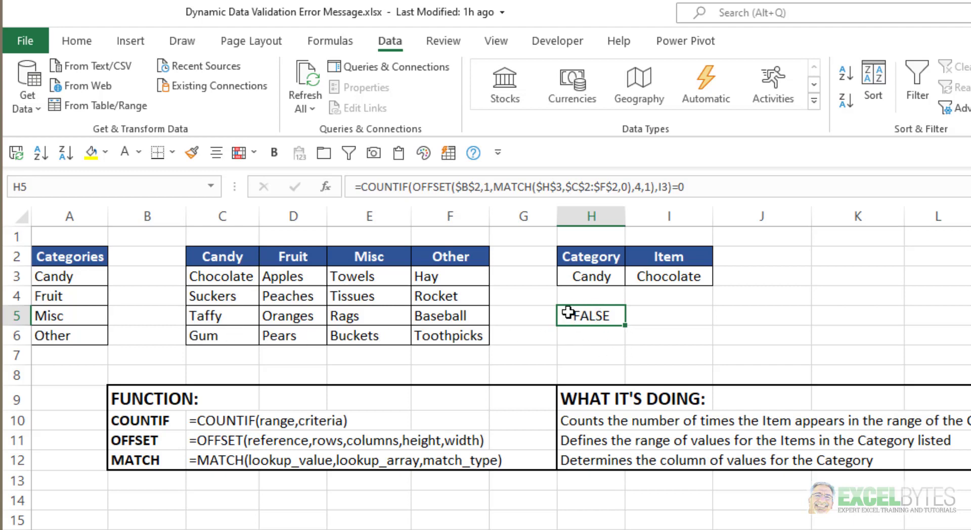
left_click_drag(733, 186, 234, 162)
key("ctrl+c")
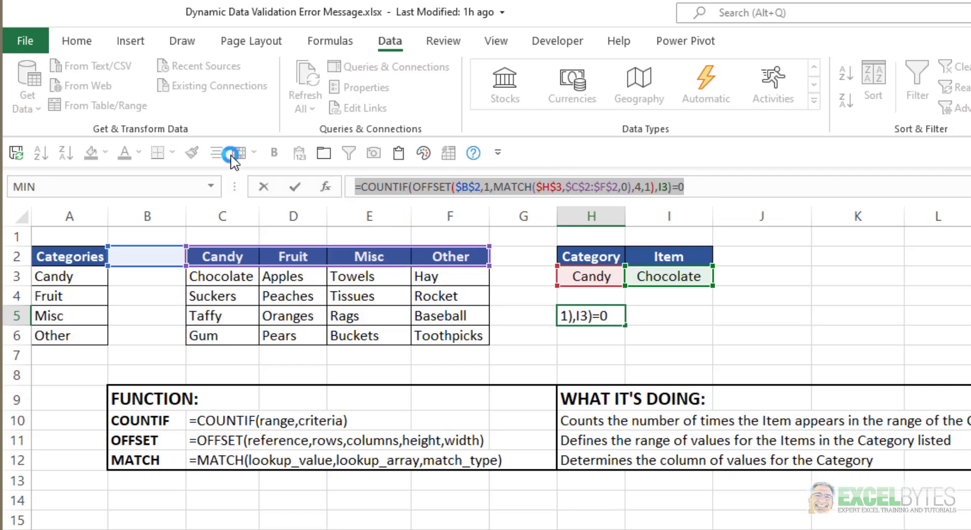
key("Escape")
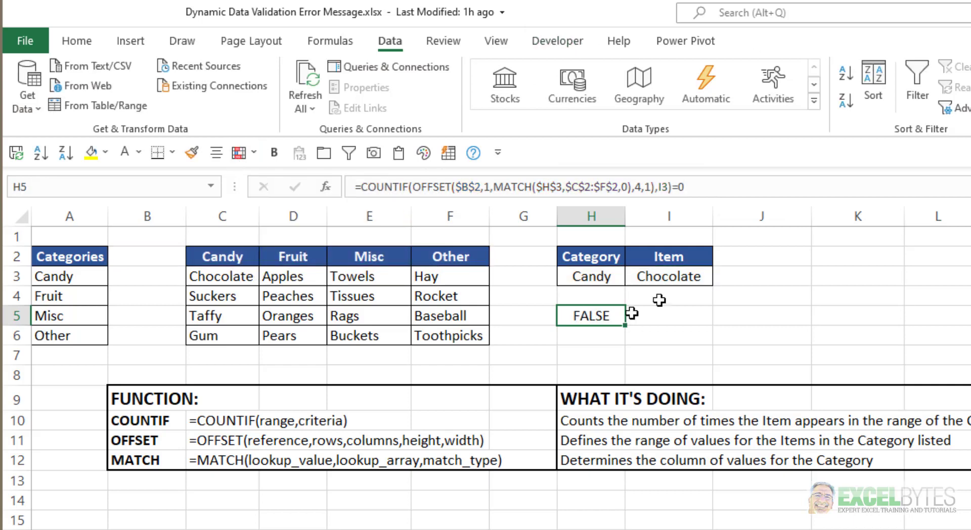
left_click(669, 278)
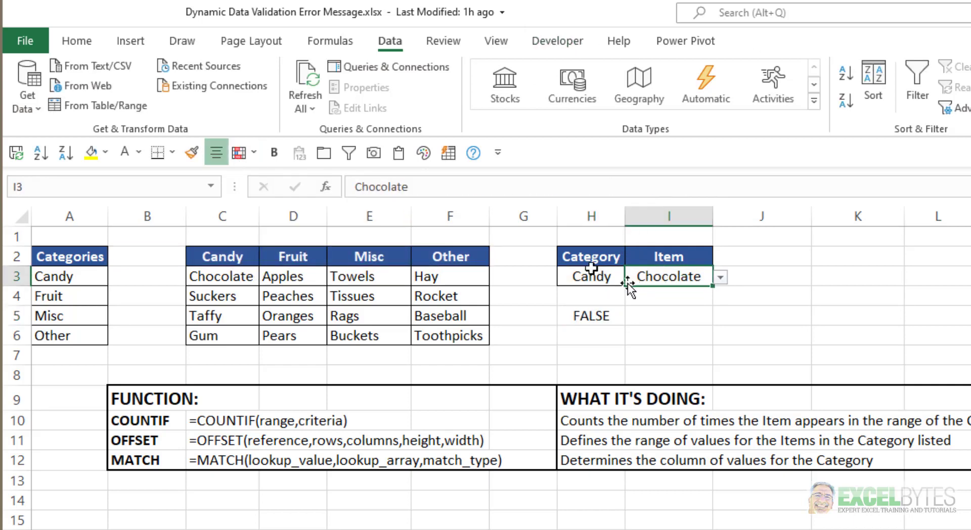
Step: Create a new formula-based conditional formatting rule for I3 using the pasted COUNTIF formula
left_click(73, 48)
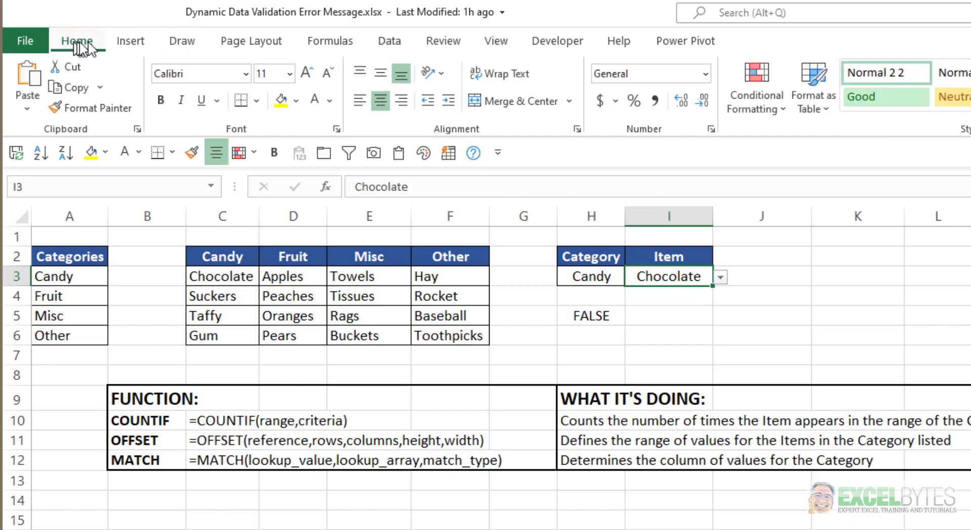
left_click(763, 88)
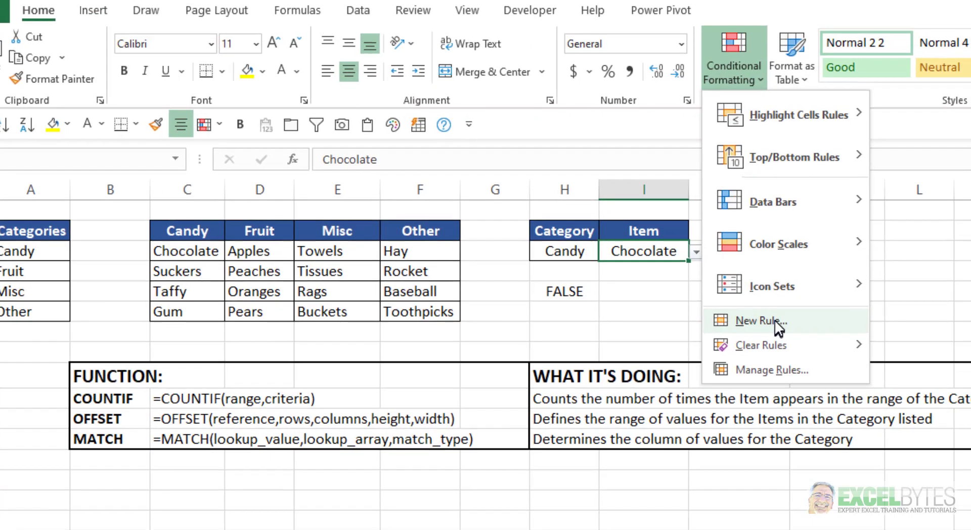
left_click(777, 323)
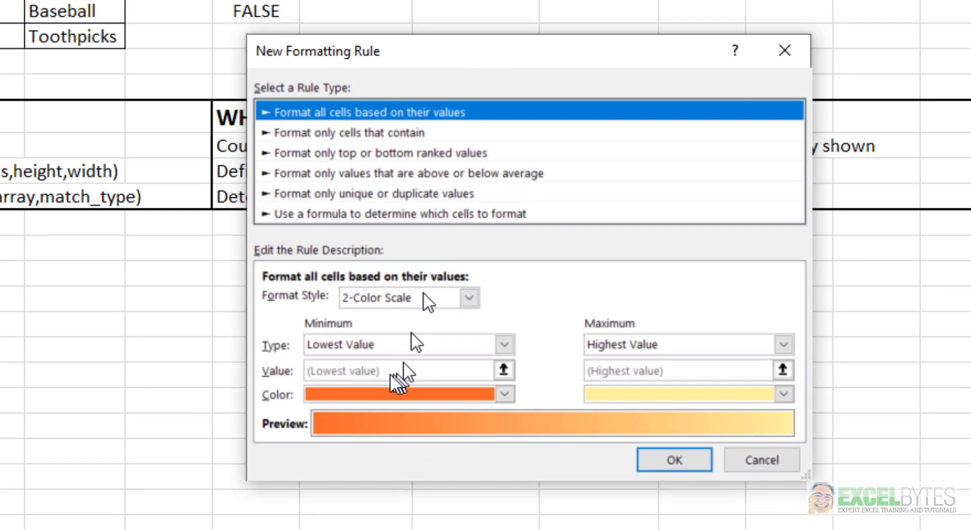
left_click(429, 220)
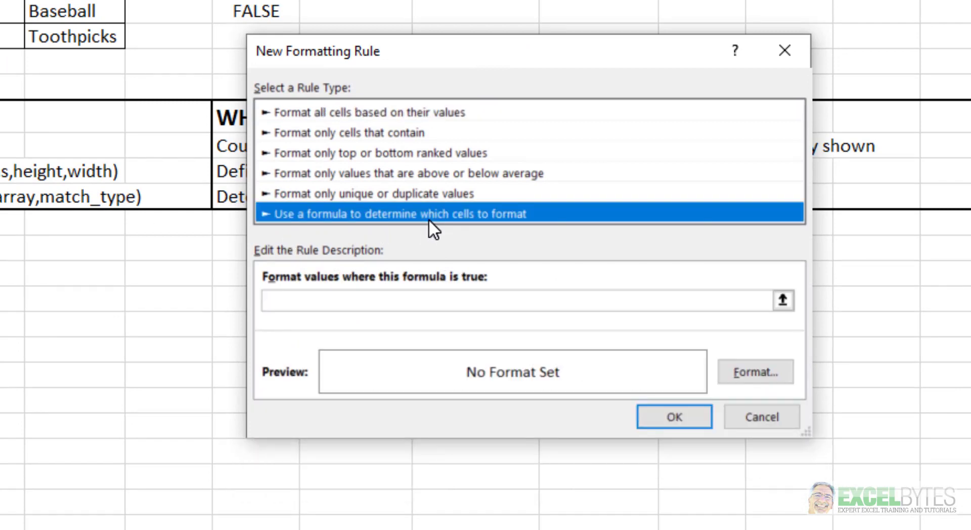
left_click(304, 300)
left_click(304, 300)
key("ctrl+v")
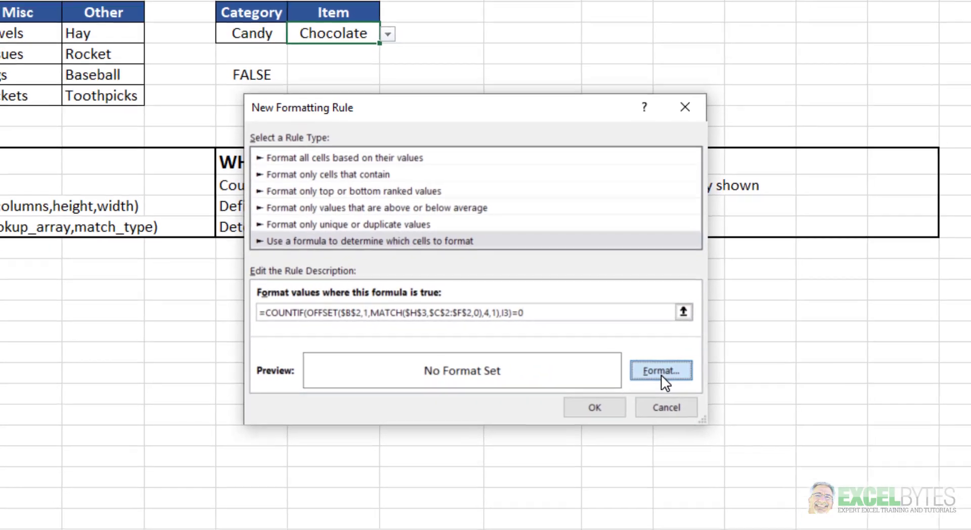
Step: Set the rule's font colour to White and save the rule
left_click(755, 372)
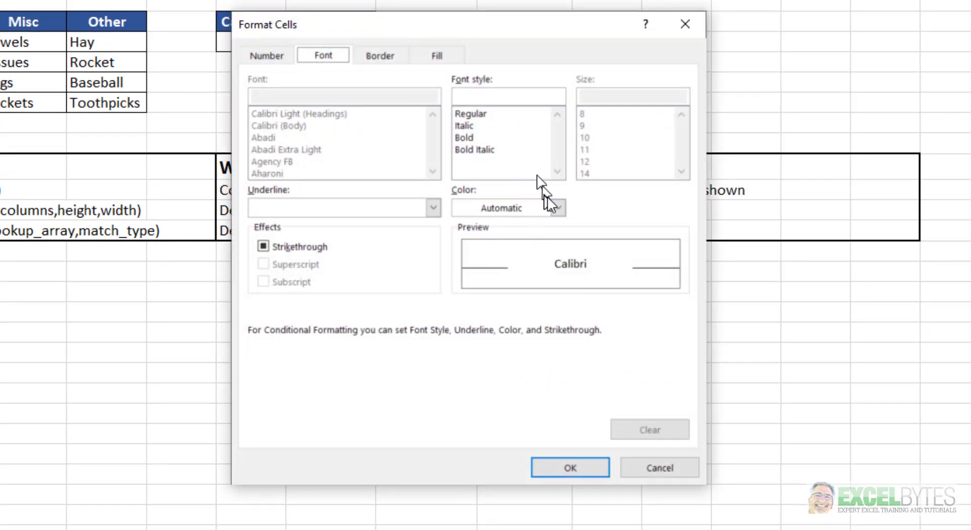
left_click(557, 208)
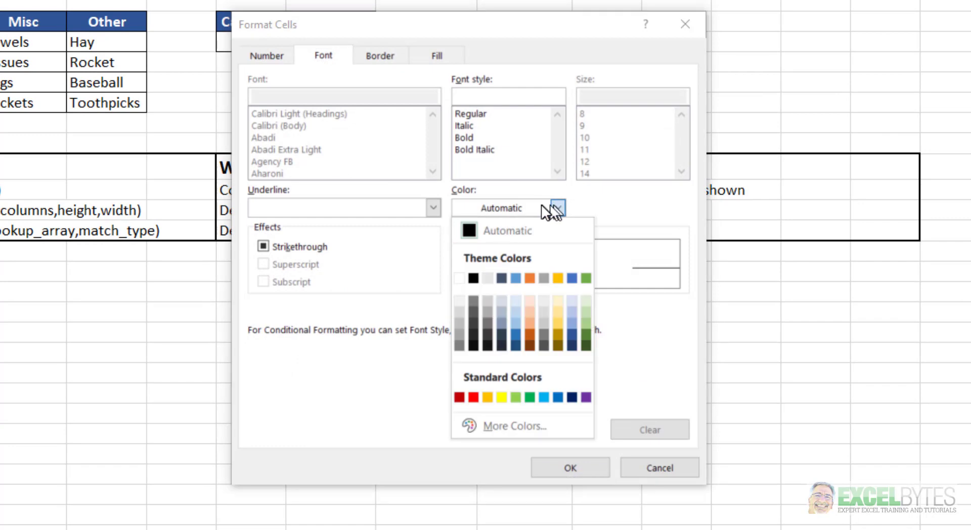
left_click(459, 278)
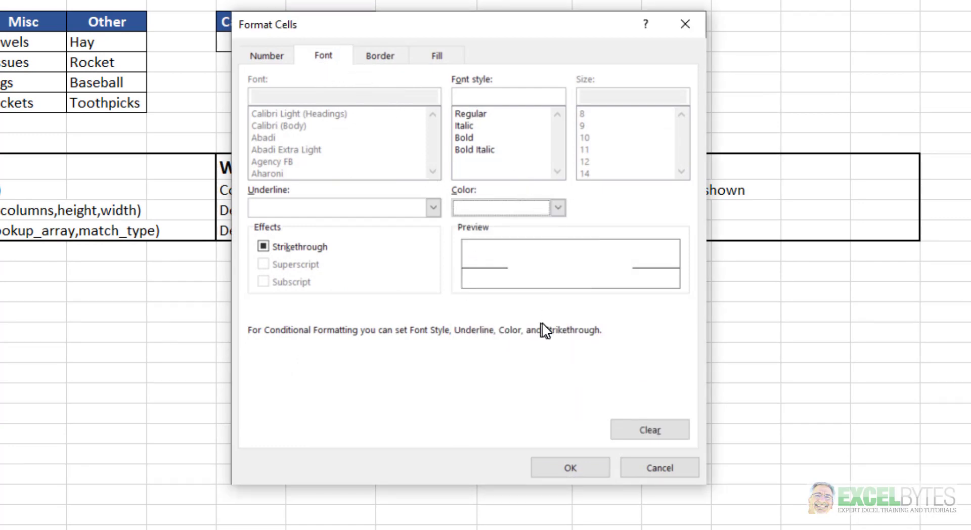
left_click(589, 467)
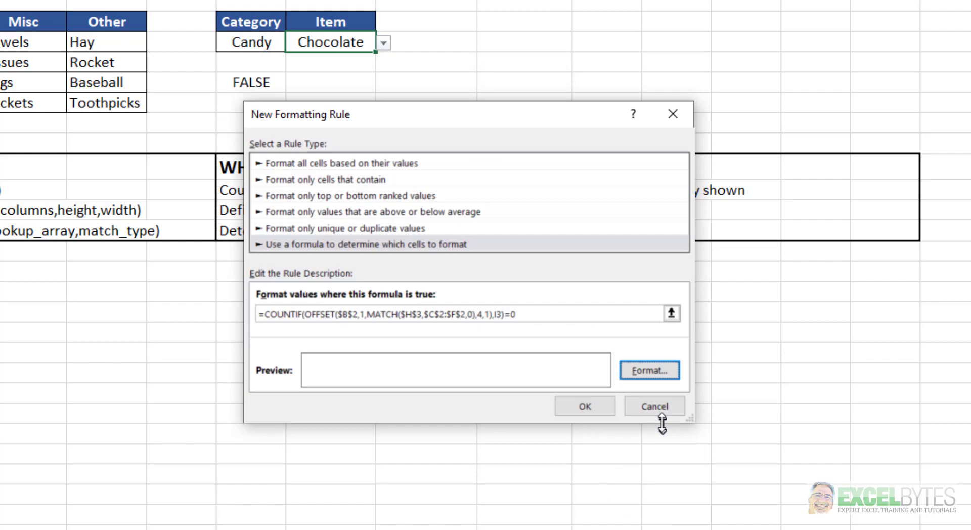
left_click(585, 406)
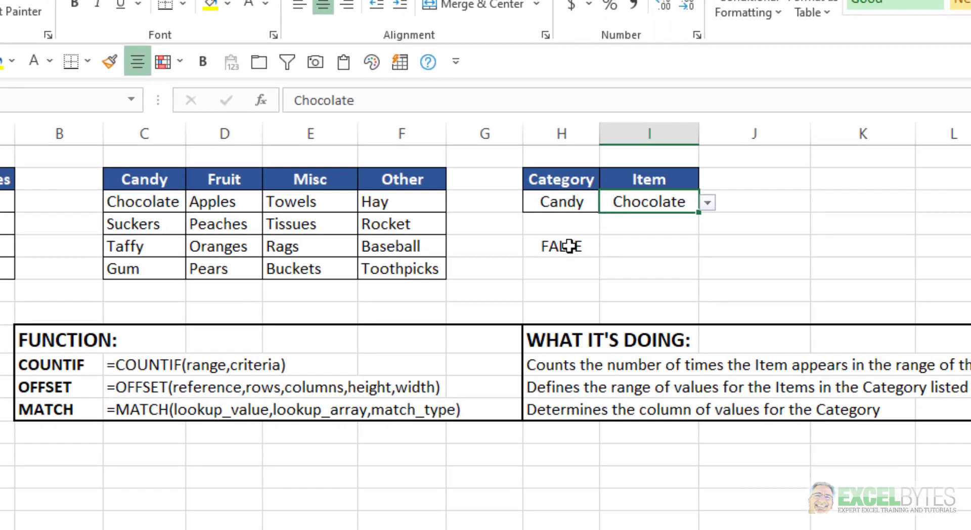
Step: Check H5, then set the Category to Fruit and the Item to Oranges
left_click(498, 210)
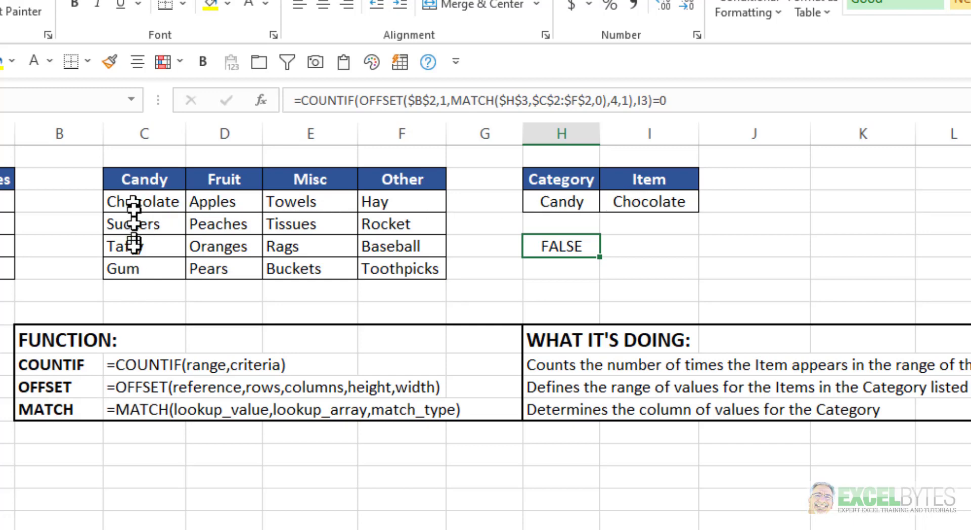
left_click(569, 203)
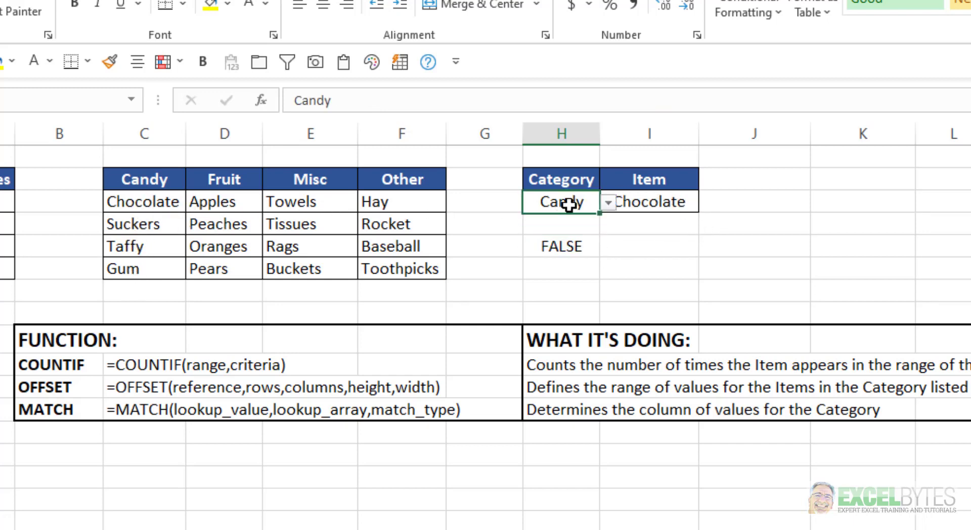
left_click(611, 203)
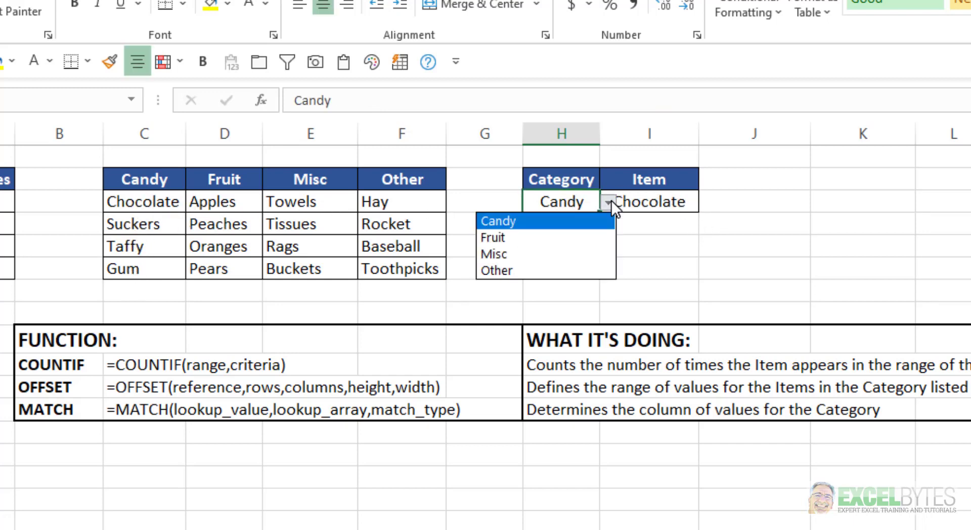
left_click(581, 238)
left_click(646, 212)
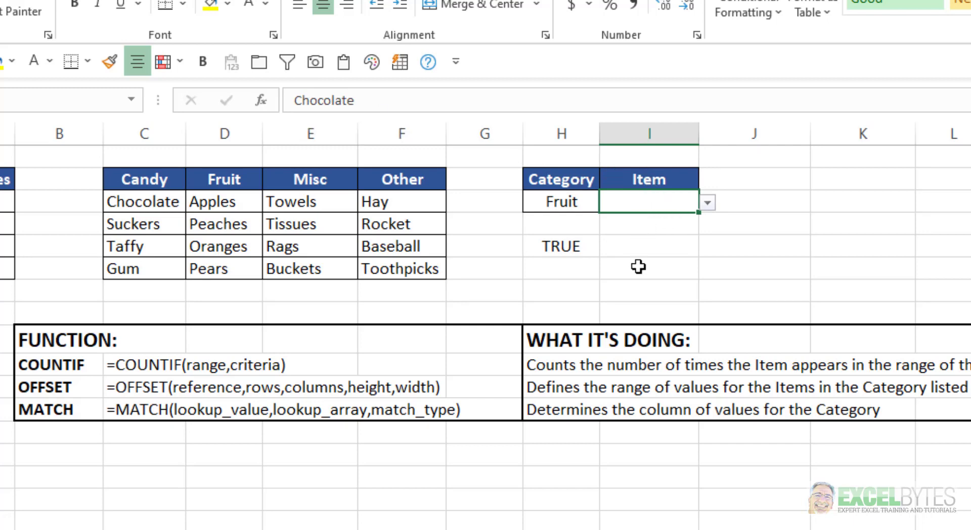
left_click(707, 203)
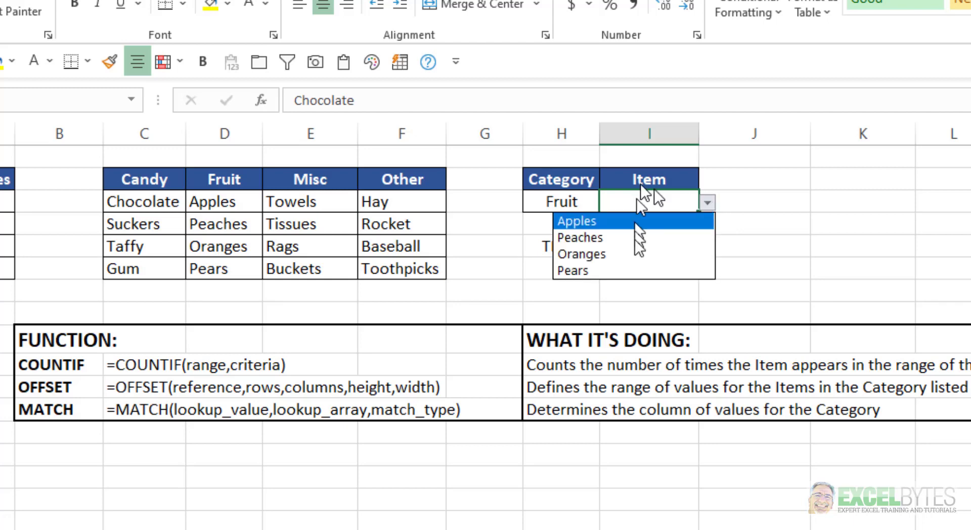
left_click(625, 254)
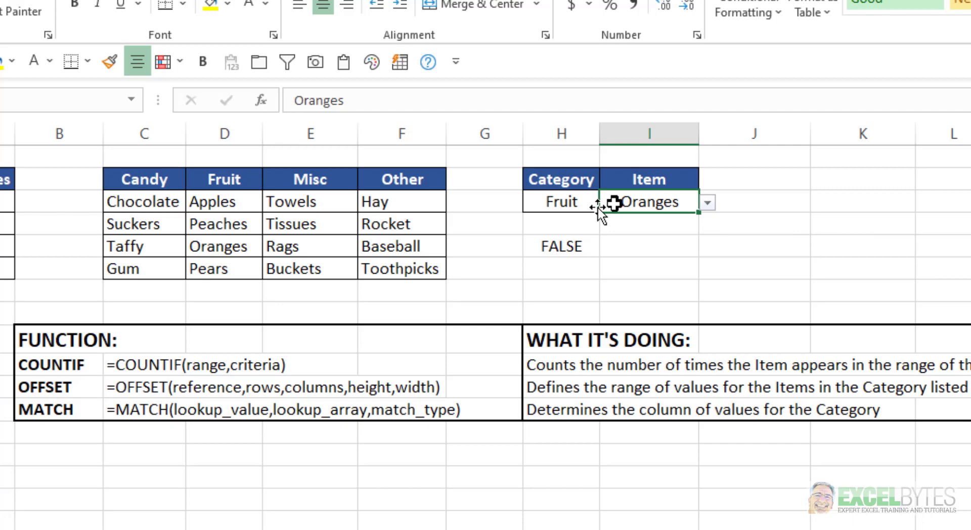
Step: Set H3 to Other, then pick Baseball from I3's item list
left_click(576, 198)
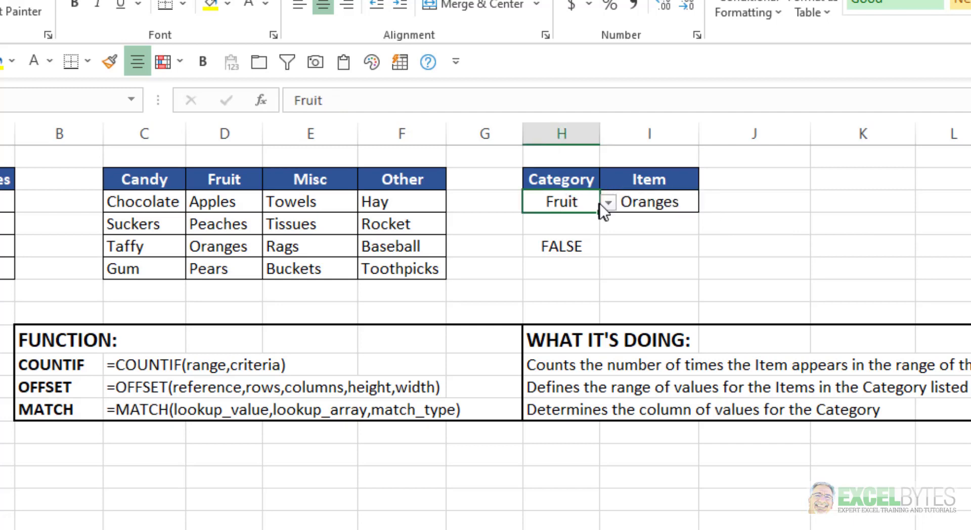
left_click(608, 203)
left_click(574, 271)
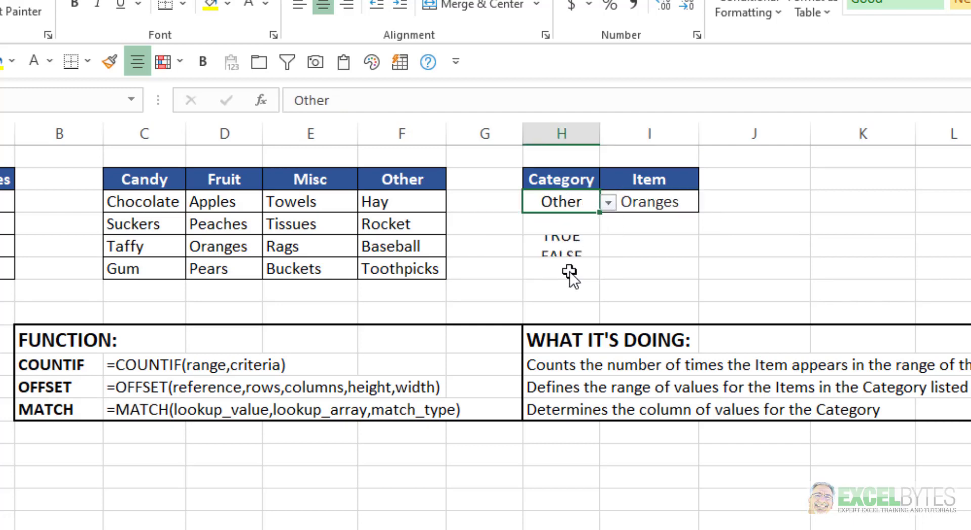
left_click(665, 203)
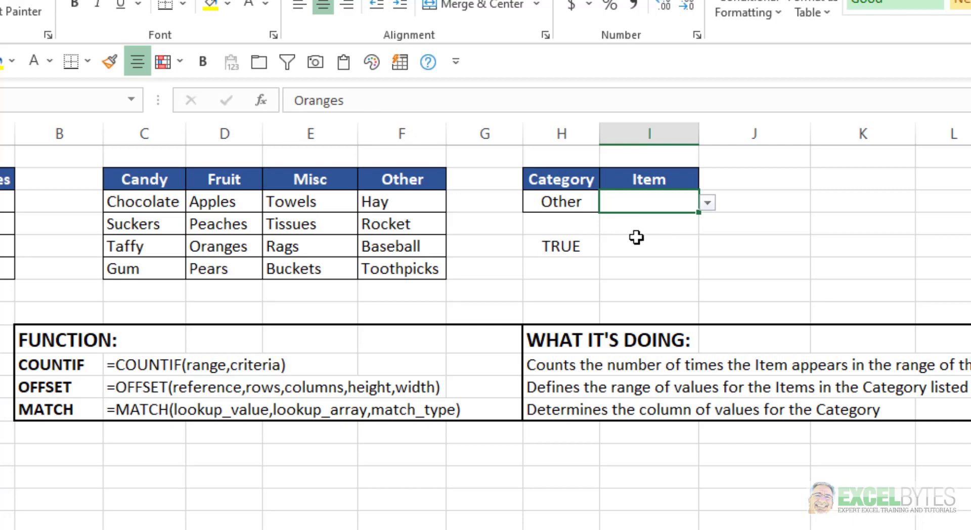
left_click(708, 202)
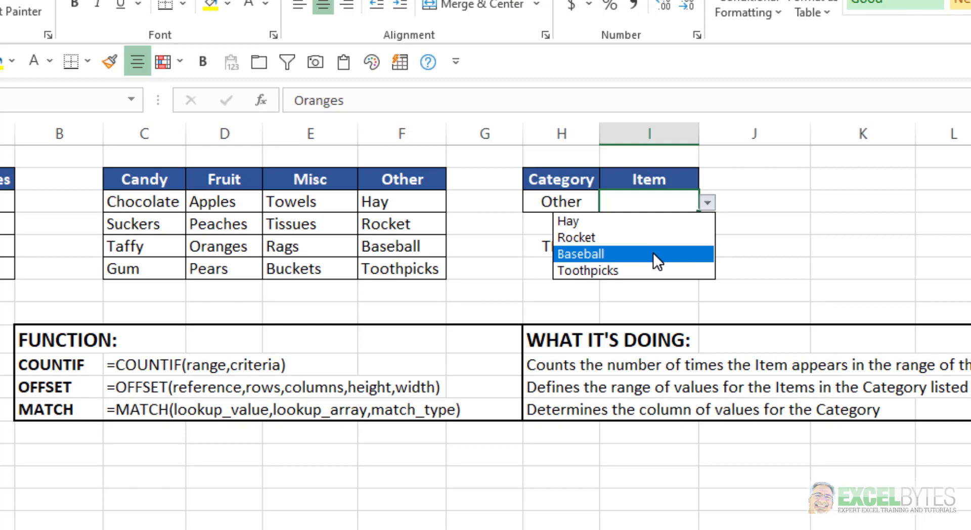
left_click(654, 253)
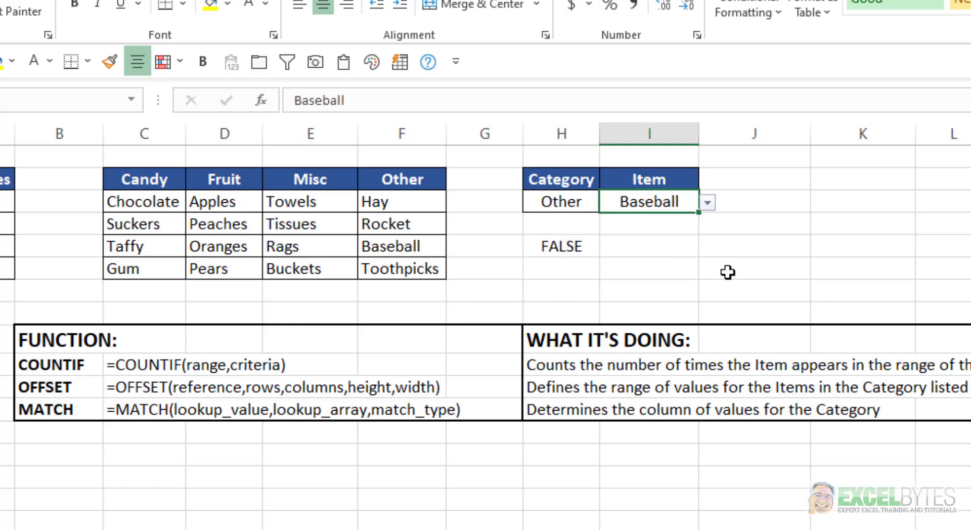